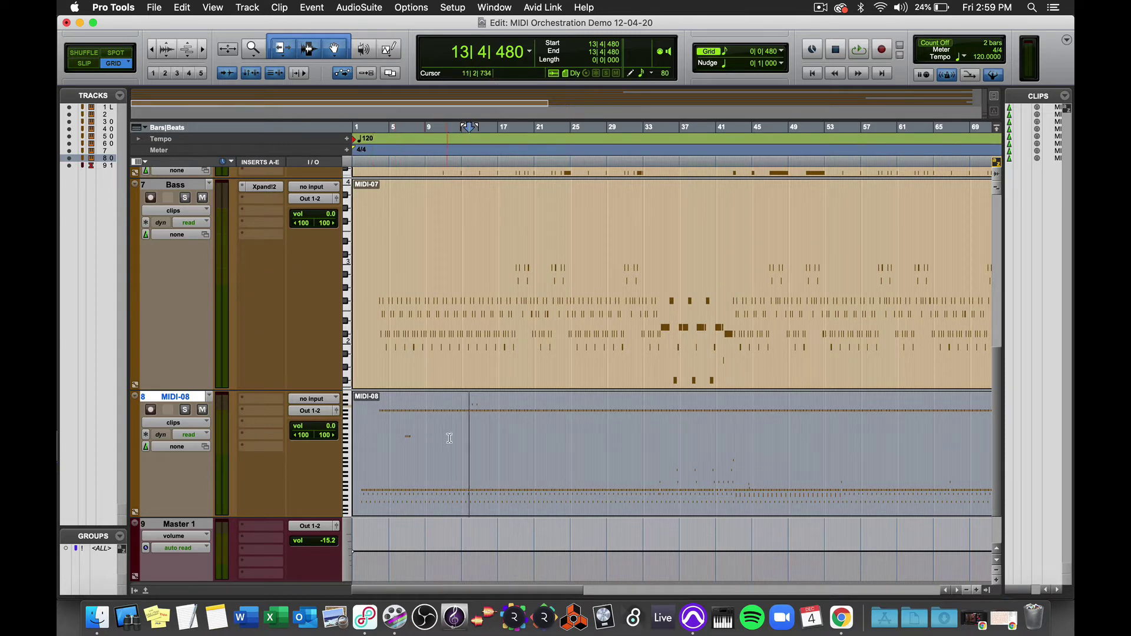
# Insert the stereo Xpand!2 instrument plug-in on the MIDI-08 track and move its window clear of the track.
pyautogui.press('super+bracketright')
pyautogui.press('super+bracketright')
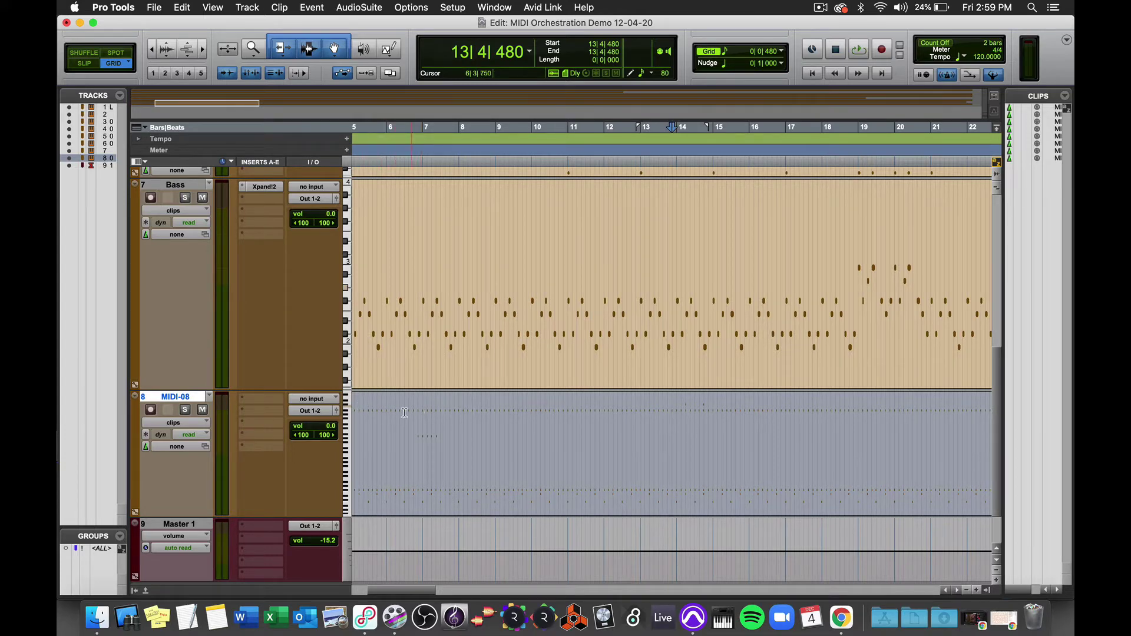
pyautogui.click(254, 398)
pyautogui.moveTo(268, 402)
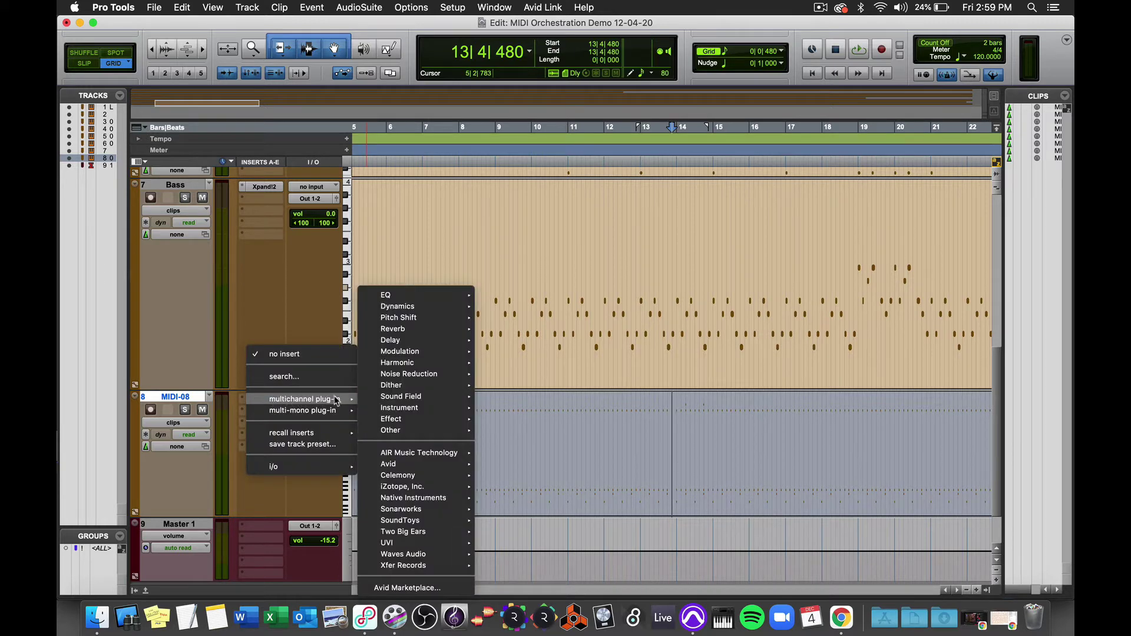
pyautogui.moveTo(403, 408)
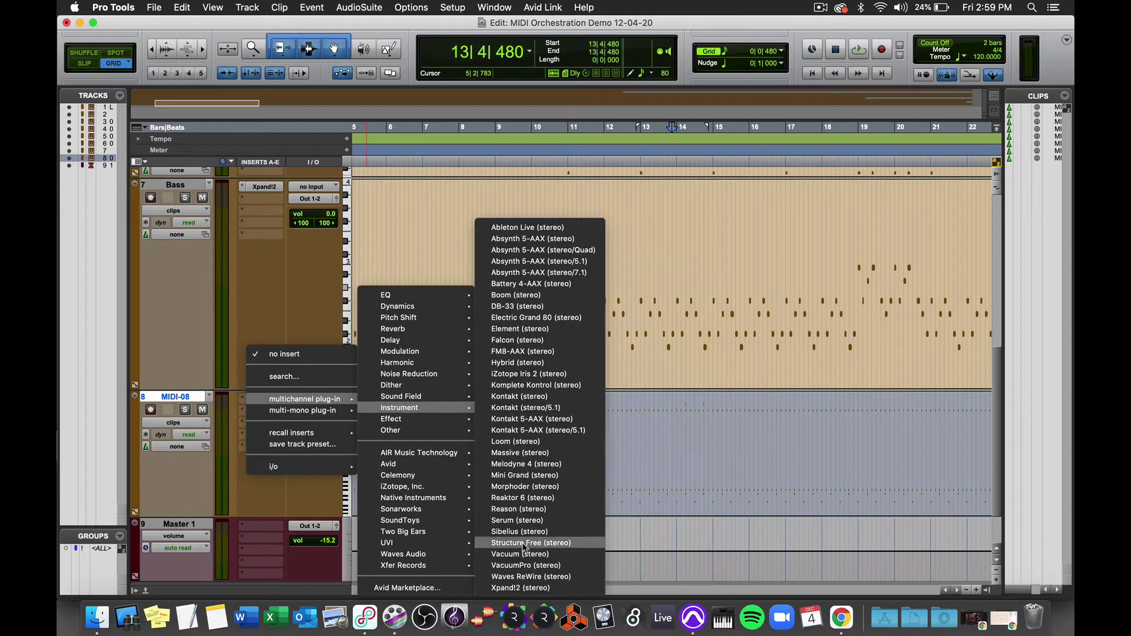
pyautogui.click(516, 588)
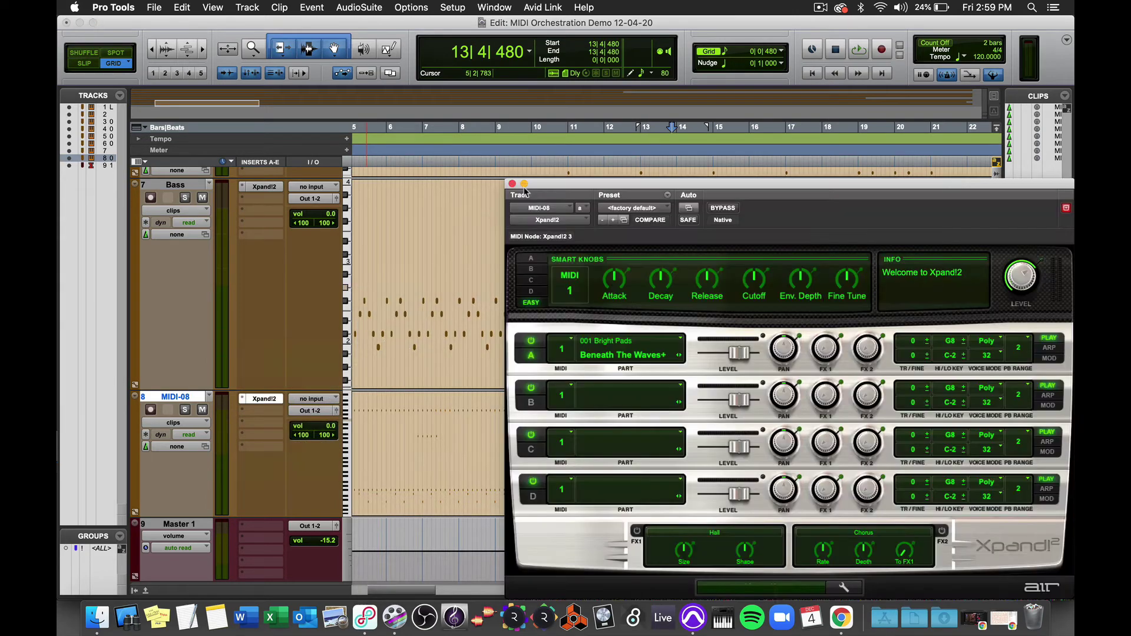
pyautogui.moveTo(559, 187); pyautogui.dragTo(270, 34)
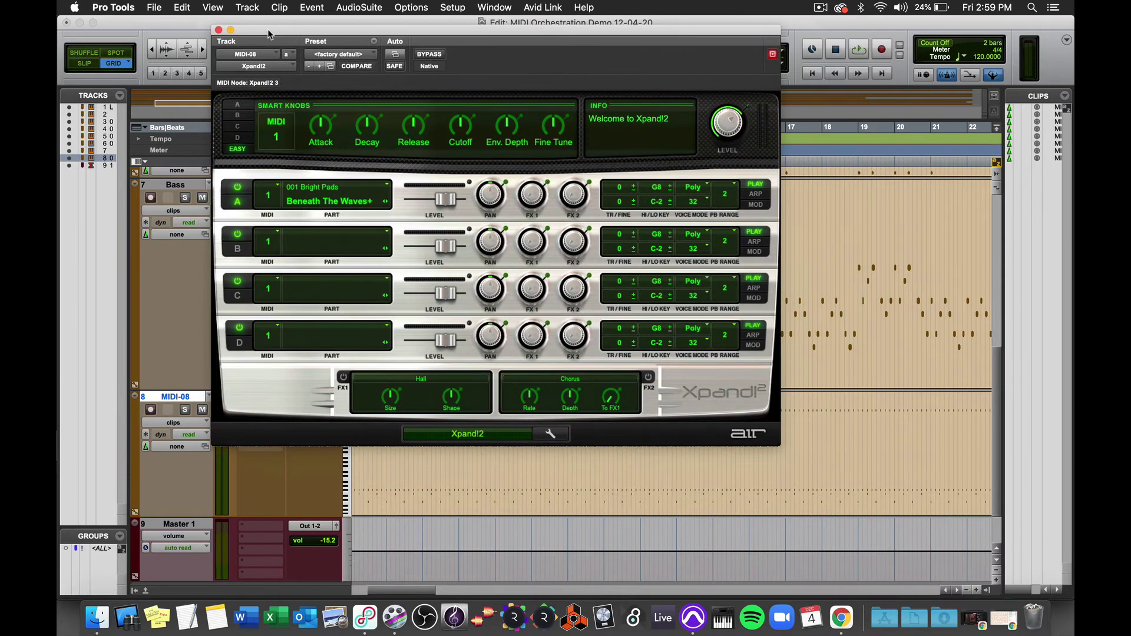
# Load the +10 Session Drums preset from the 26 Drums category and move the plug-in window off the track controls.
pyautogui.click(363, 53)
pyautogui.scroll(5, 358, 55)
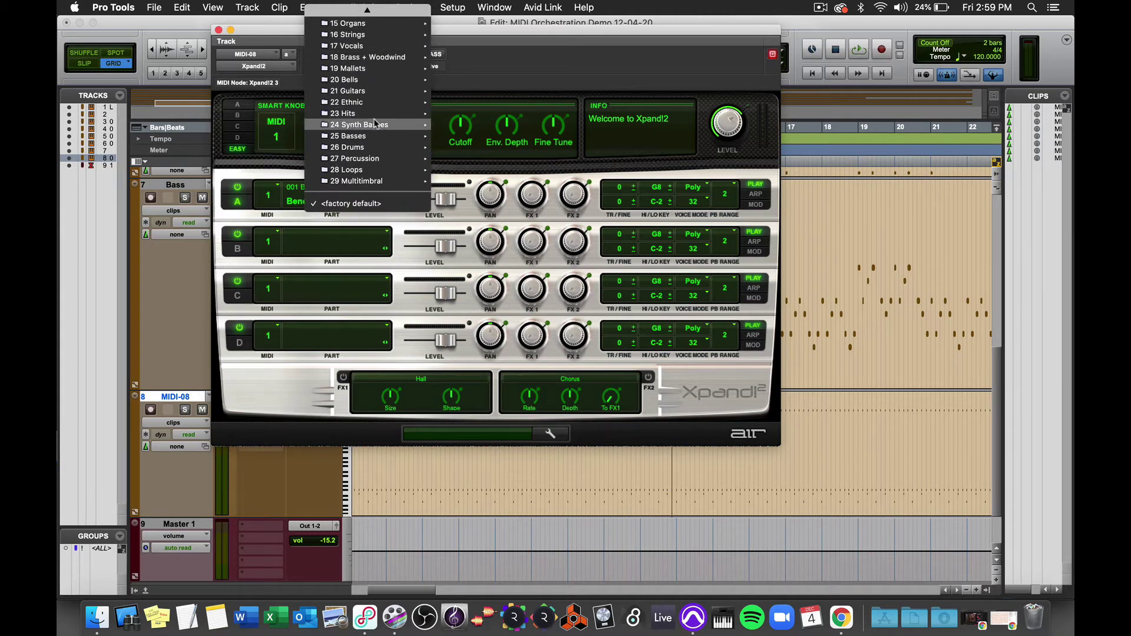
pyautogui.moveTo(371, 155)
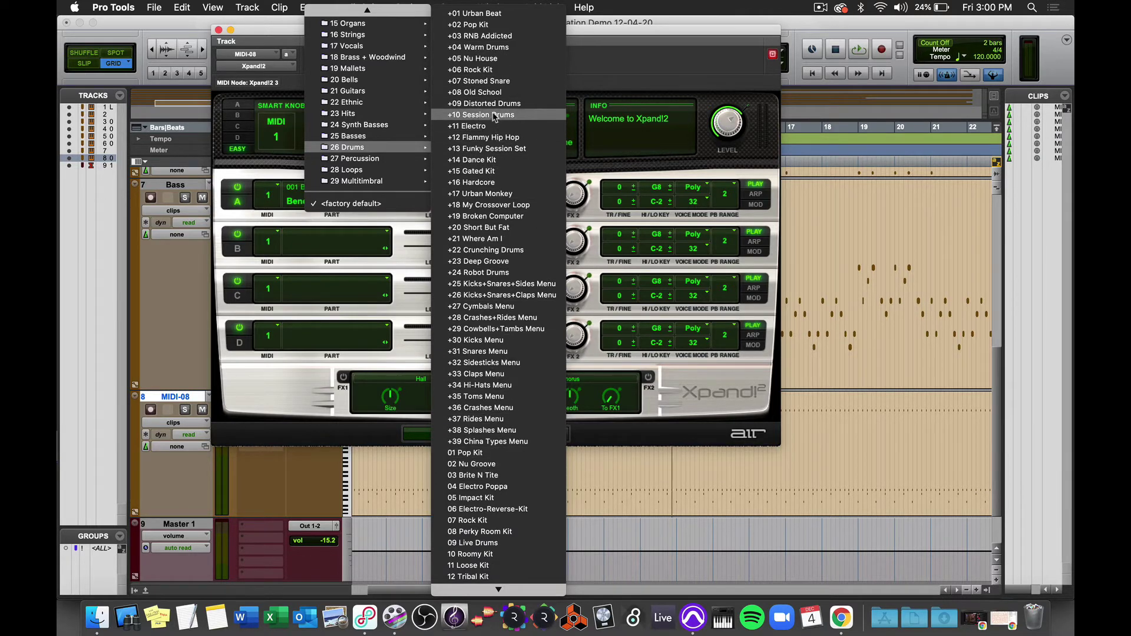
pyautogui.click(479, 116)
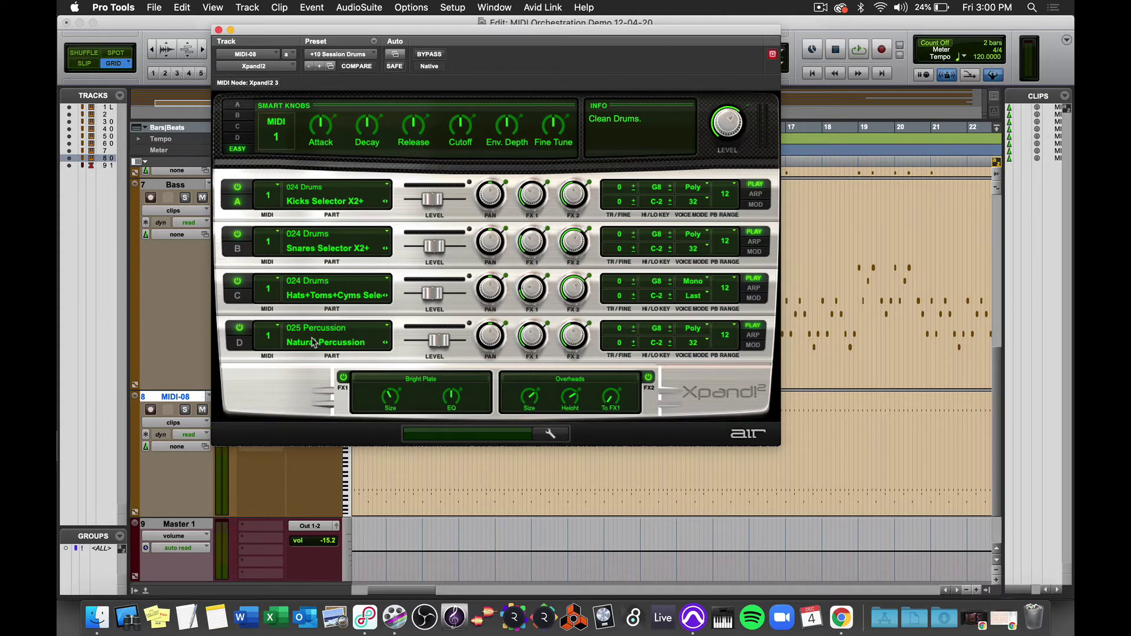
pyautogui.moveTo(261, 34); pyautogui.dragTo(553, 84)
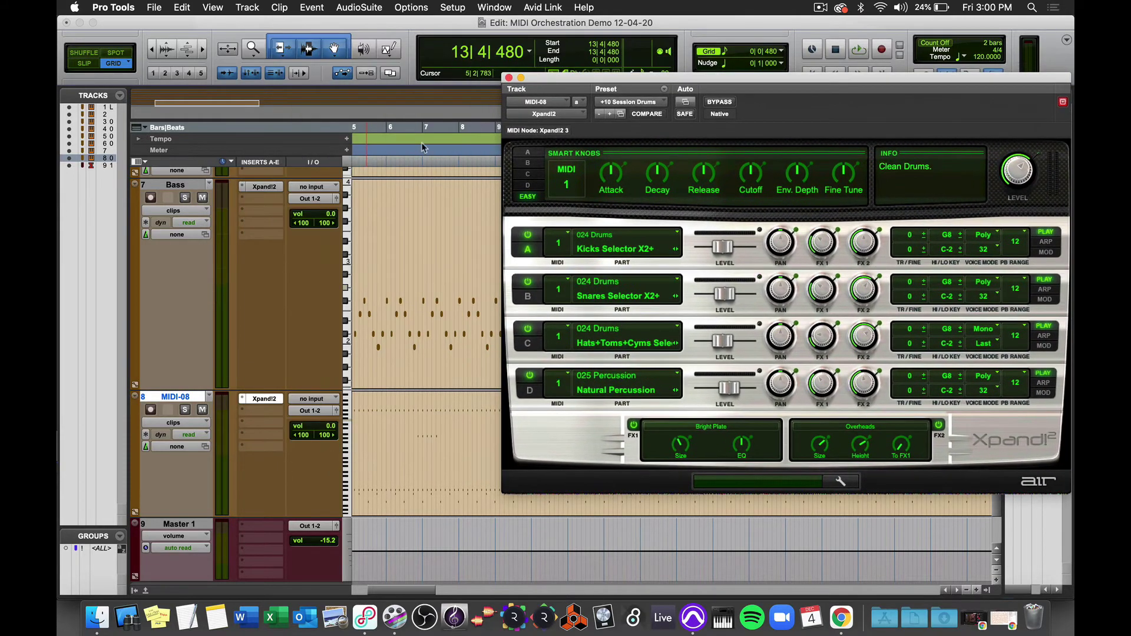
# Solo the MIDI-08 track and rename it Drums.
pyautogui.click(184, 411)
pyautogui.doubleClick(175, 398)
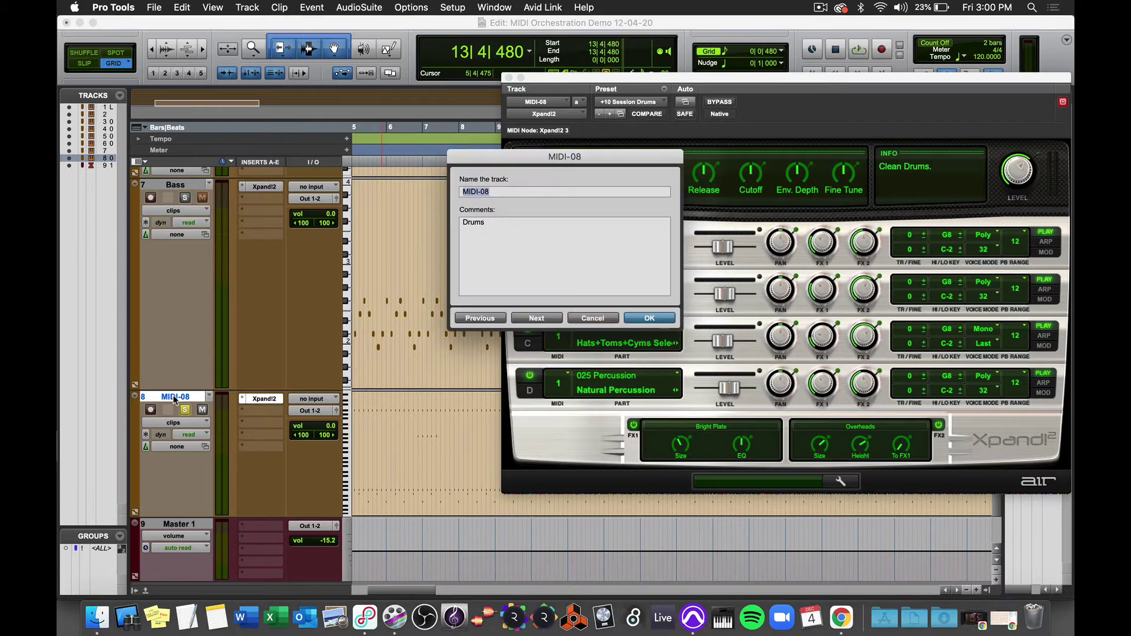
pyautogui.write('Drums')
pyautogui.press('Return')
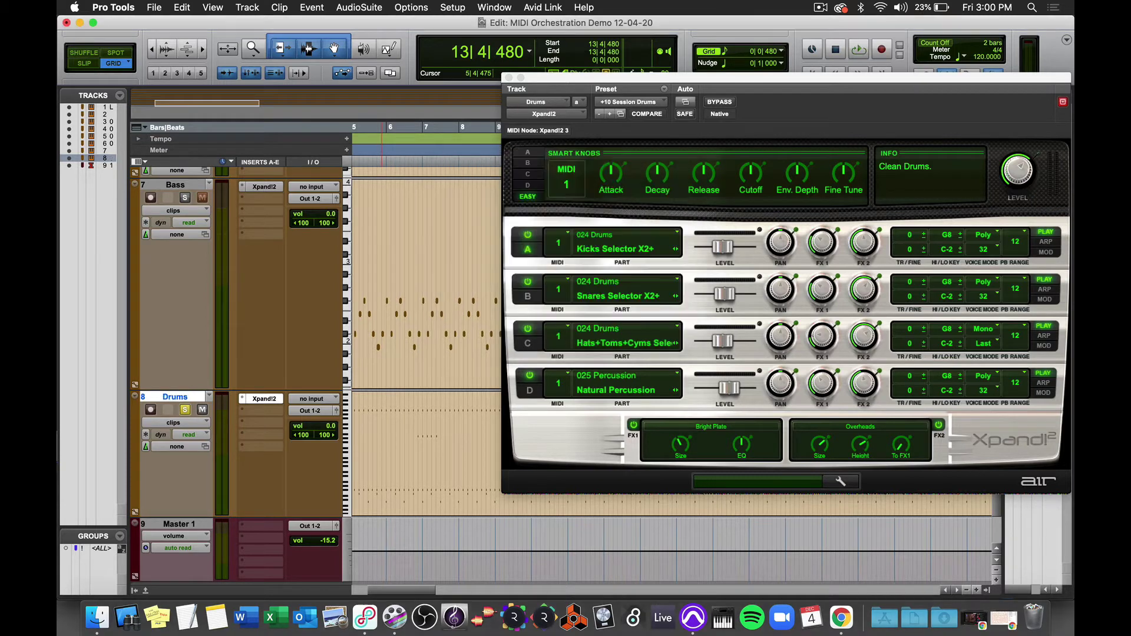
# Play the soloed Drums track from bar 6 to hear the Session Drums preset.
pyautogui.click(388, 409)
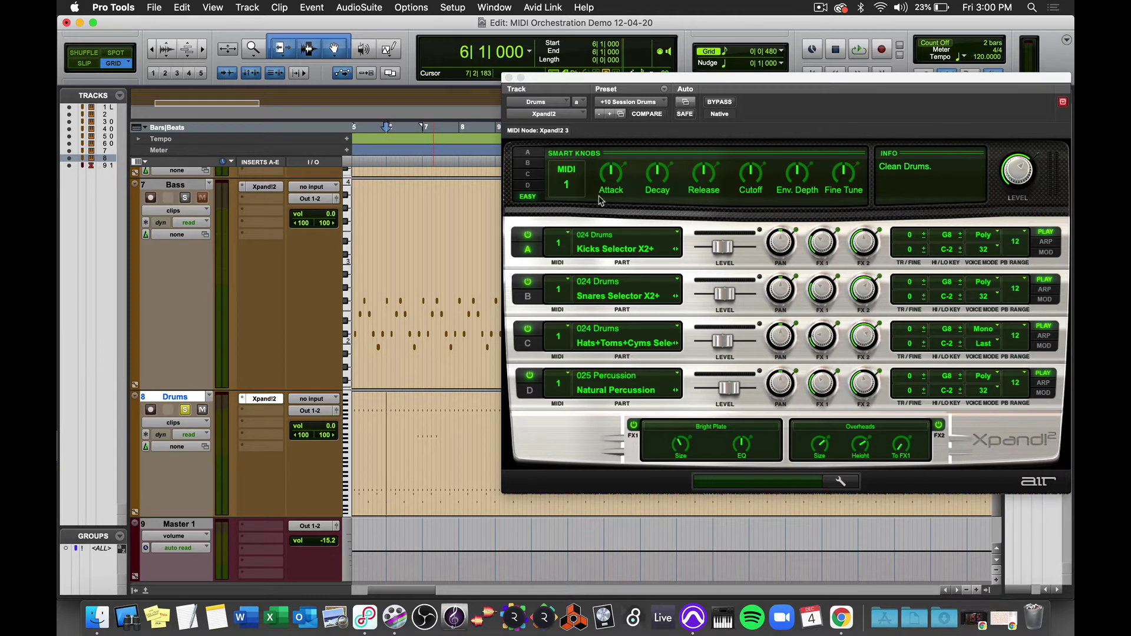
pyautogui.press('space')
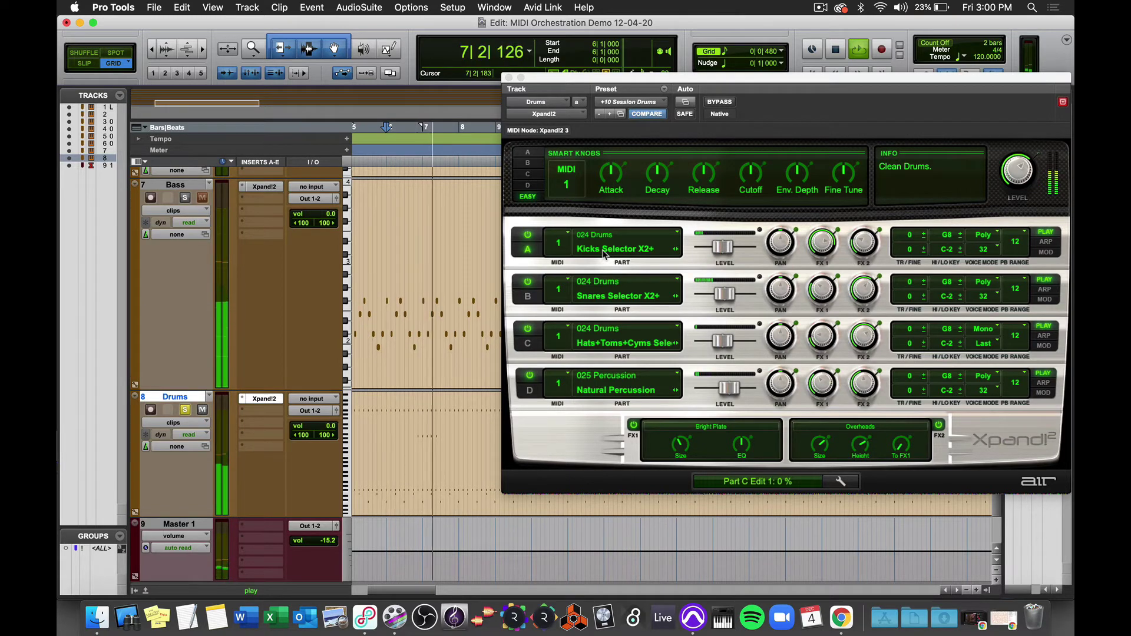
pyautogui.press('space')
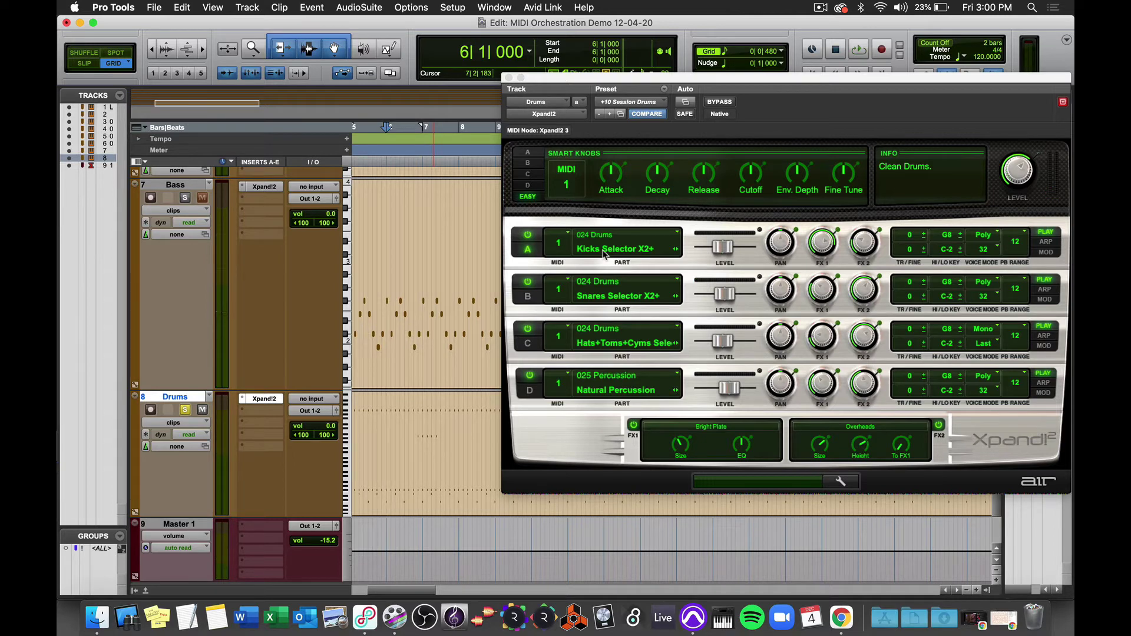
# Close the Xpand!2 window, open the Drums clip in the MIDI Editor and enlarge the note area to show the lowest drum notes.
pyautogui.click(412, 481)
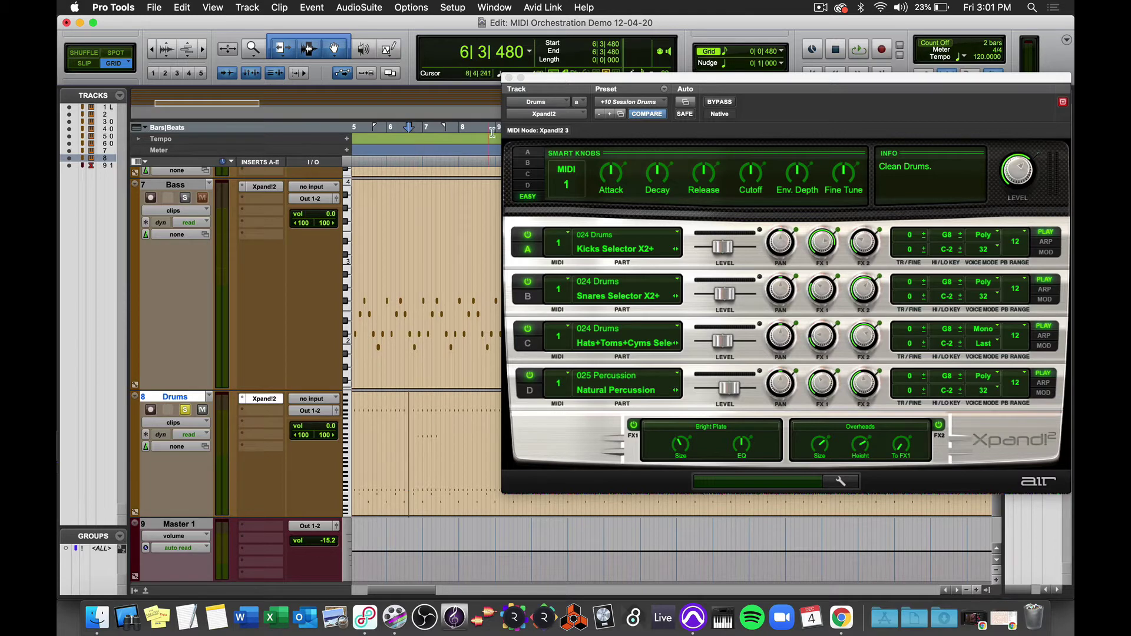
pyautogui.click(509, 79)
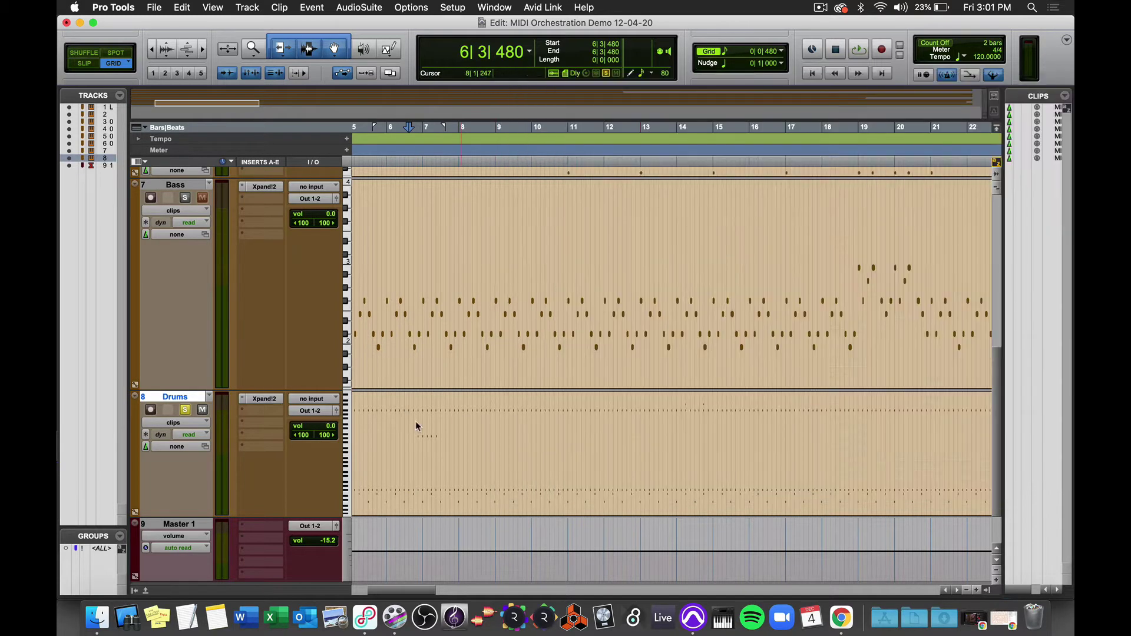
pyautogui.click(423, 499)
pyautogui.doubleClick(424, 499)
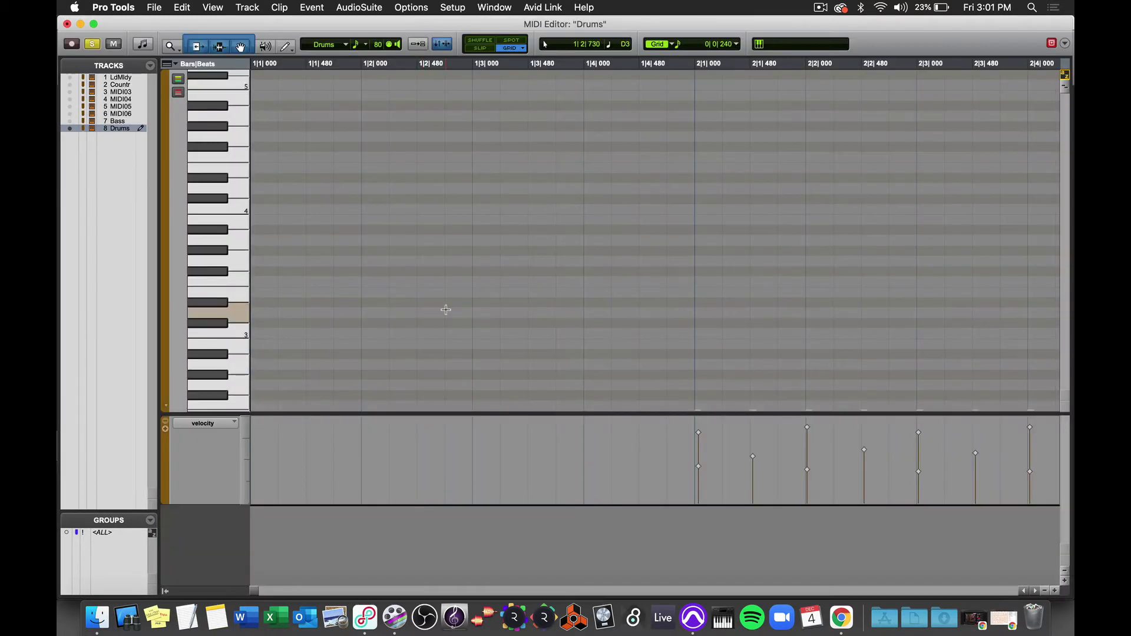
pyautogui.hscroll(10, 446, 309)
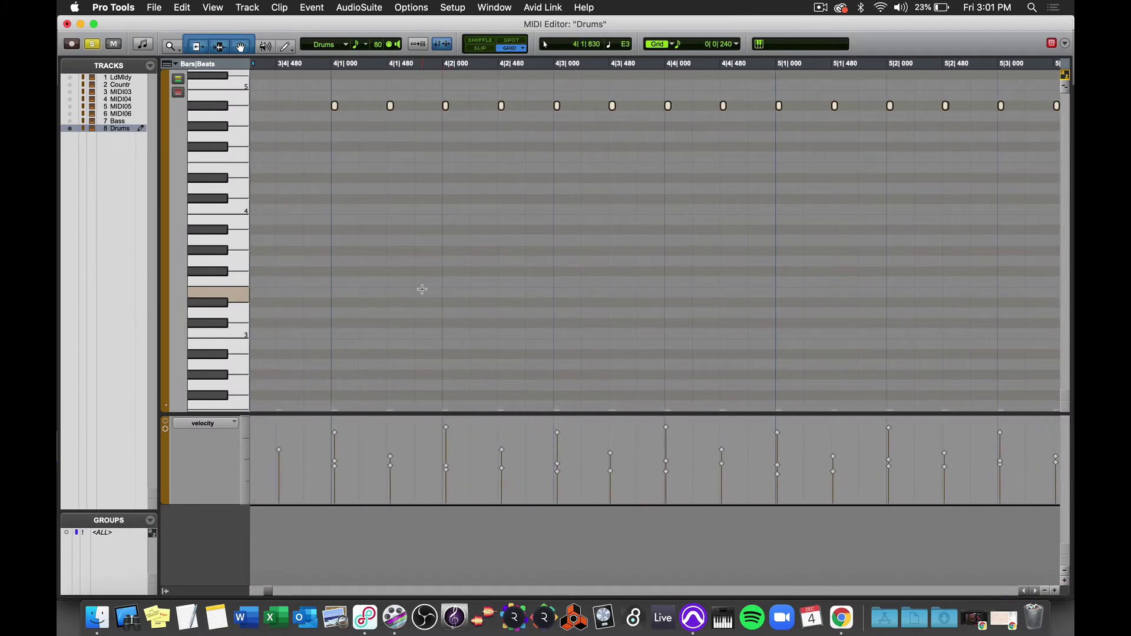
pyautogui.scroll(-5, 423, 290)
pyautogui.scroll(-1, 422, 289)
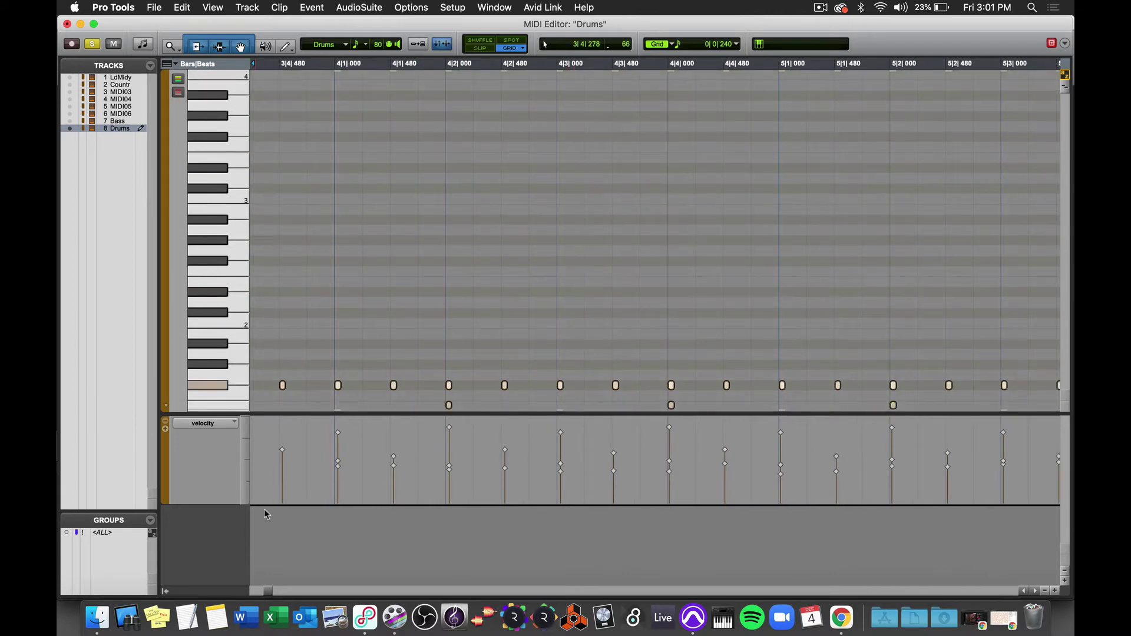
pyautogui.moveTo(260, 415); pyautogui.dragTo(261, 537)
pyautogui.scroll(-3, 314, 466)
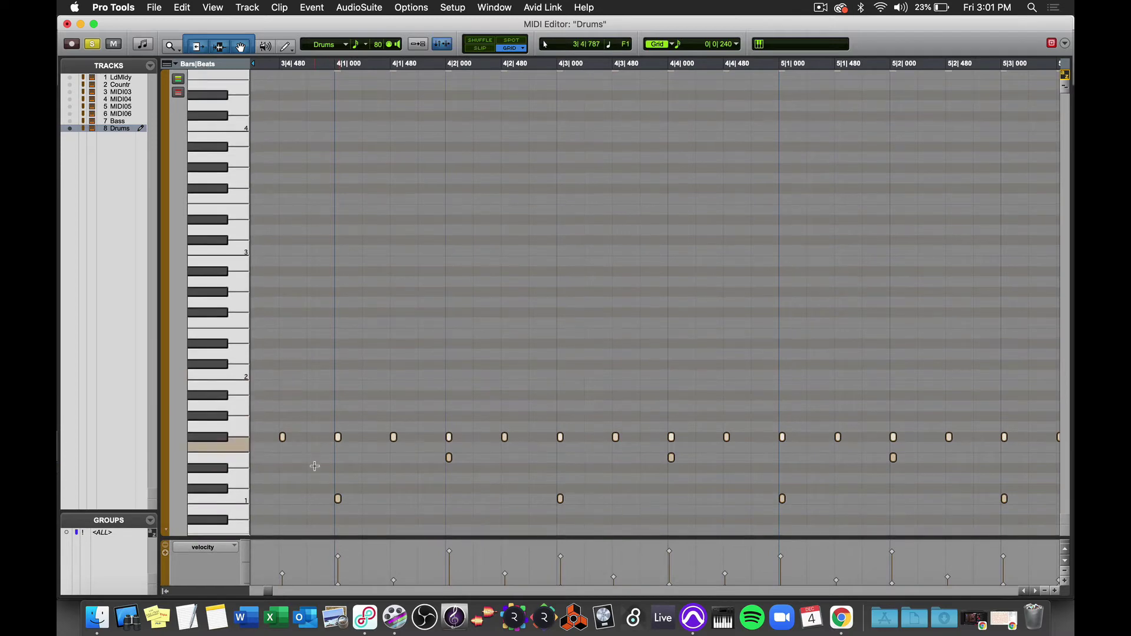
pyautogui.hscroll(1, 318, 474)
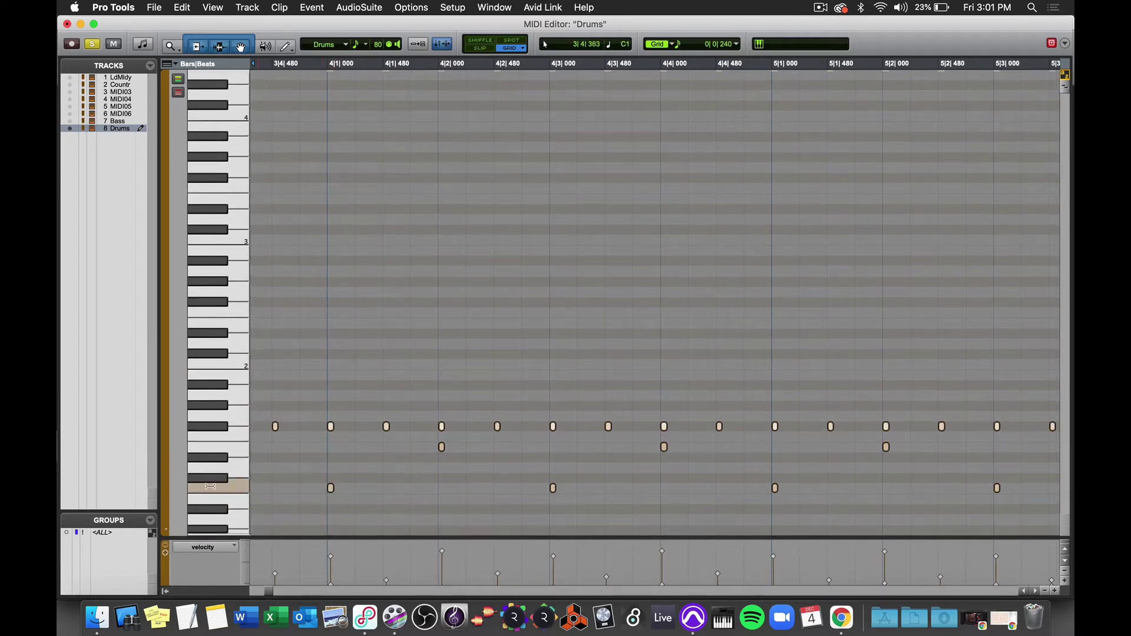
# Audition and select the drum notes on C1, E1 and F#1 in turn, and close the MIDI Editor.
pyautogui.click(239, 489)
pyautogui.click(238, 489)
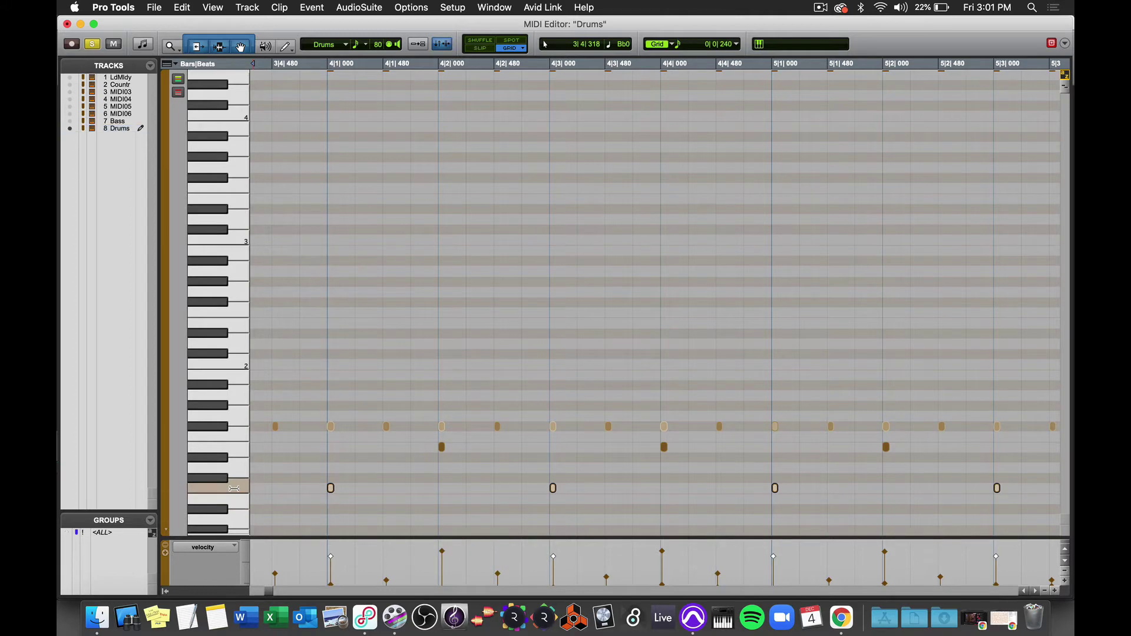
pyautogui.click(240, 450)
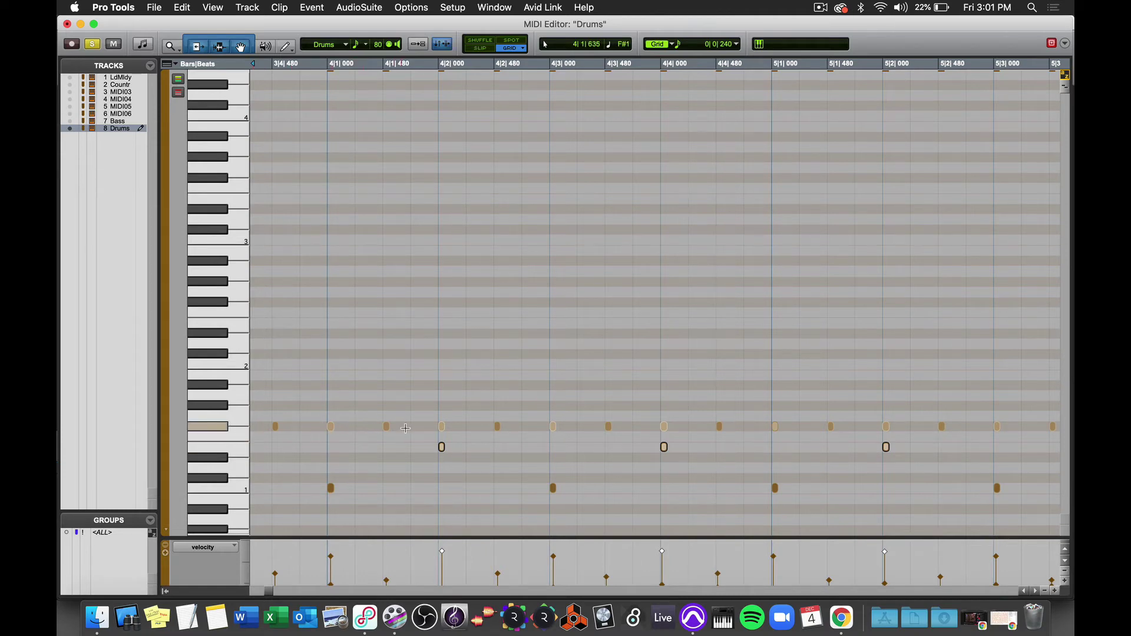
pyautogui.click(215, 426)
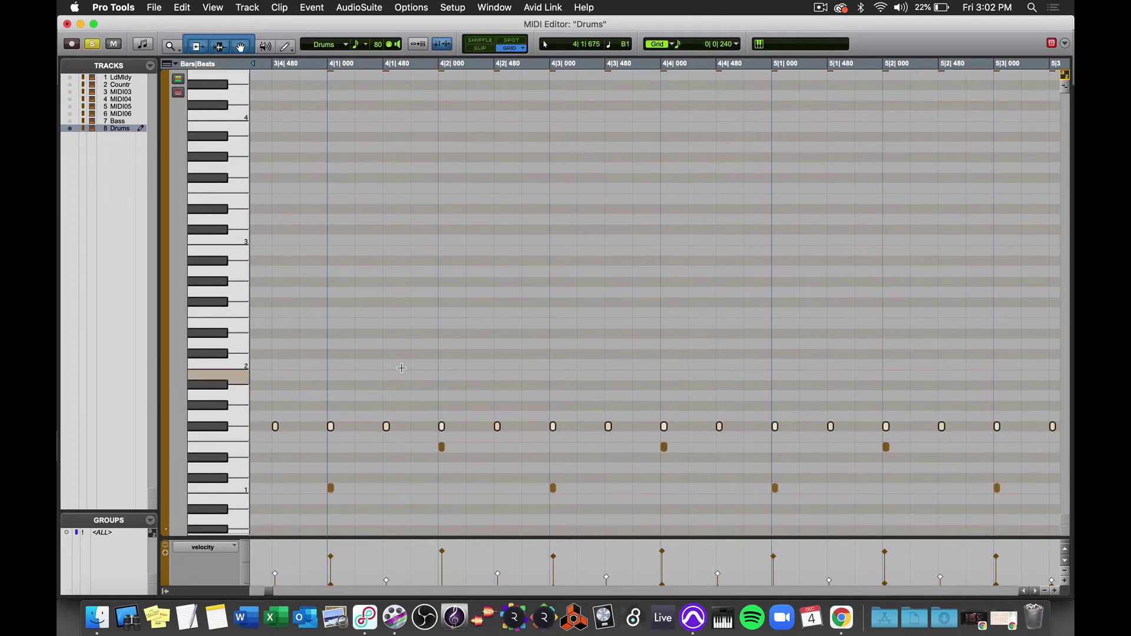
pyautogui.click(67, 24)
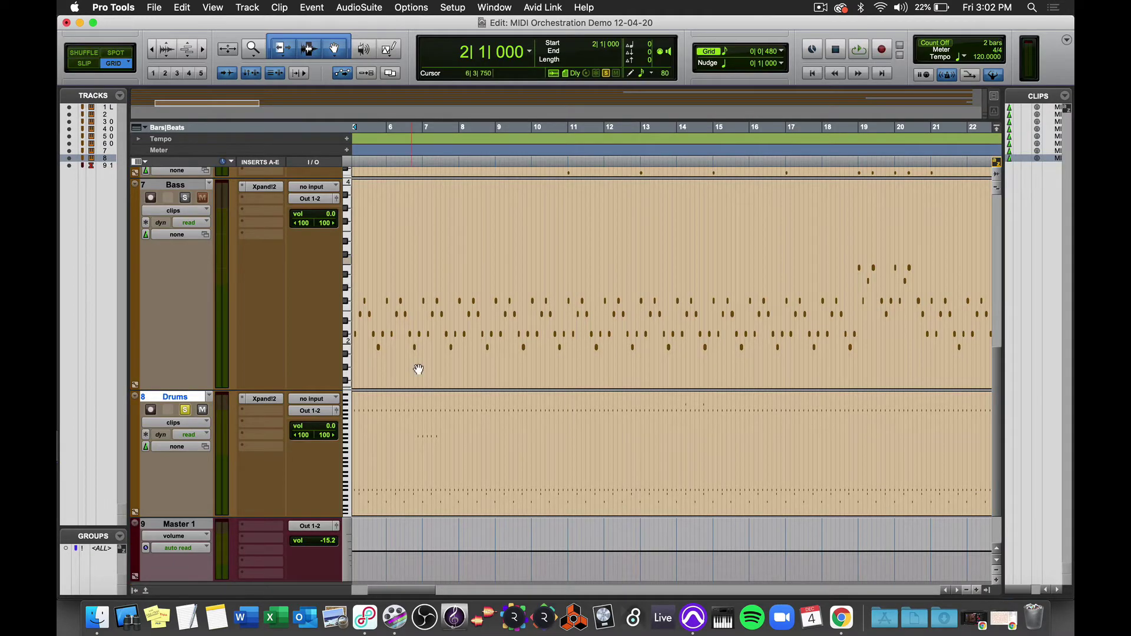
# Reopen Xpand!2 on the Drums track, move its window over the tracks and show the smart knobs for Part A.
pyautogui.click(264, 399)
pyautogui.moveTo(583, 84); pyautogui.dragTo(395, 96)
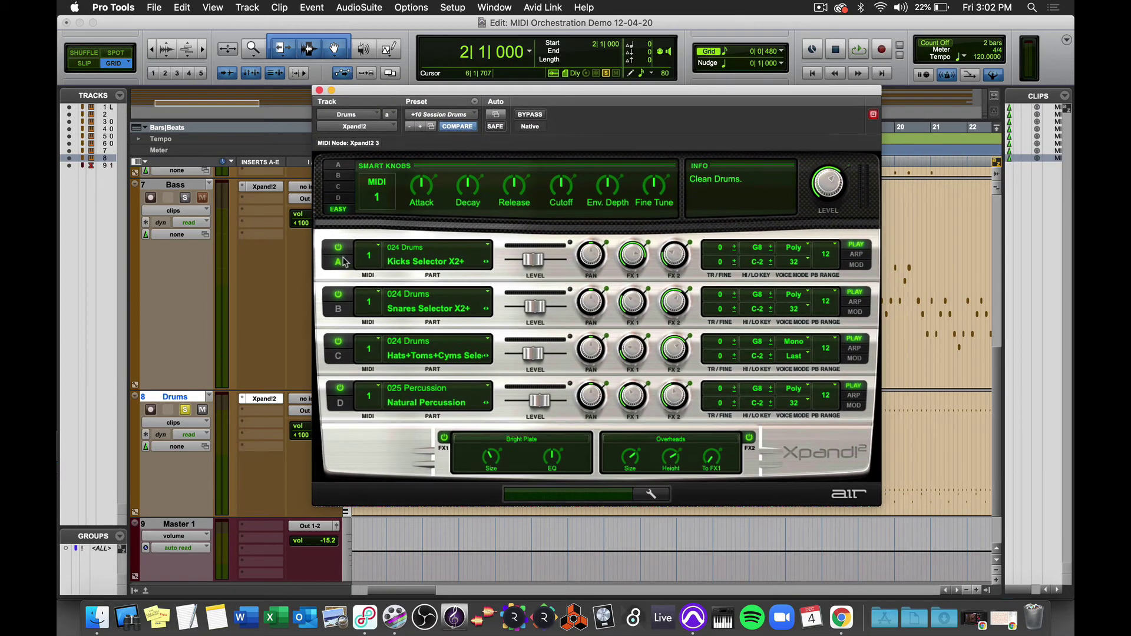
pyautogui.click(338, 169)
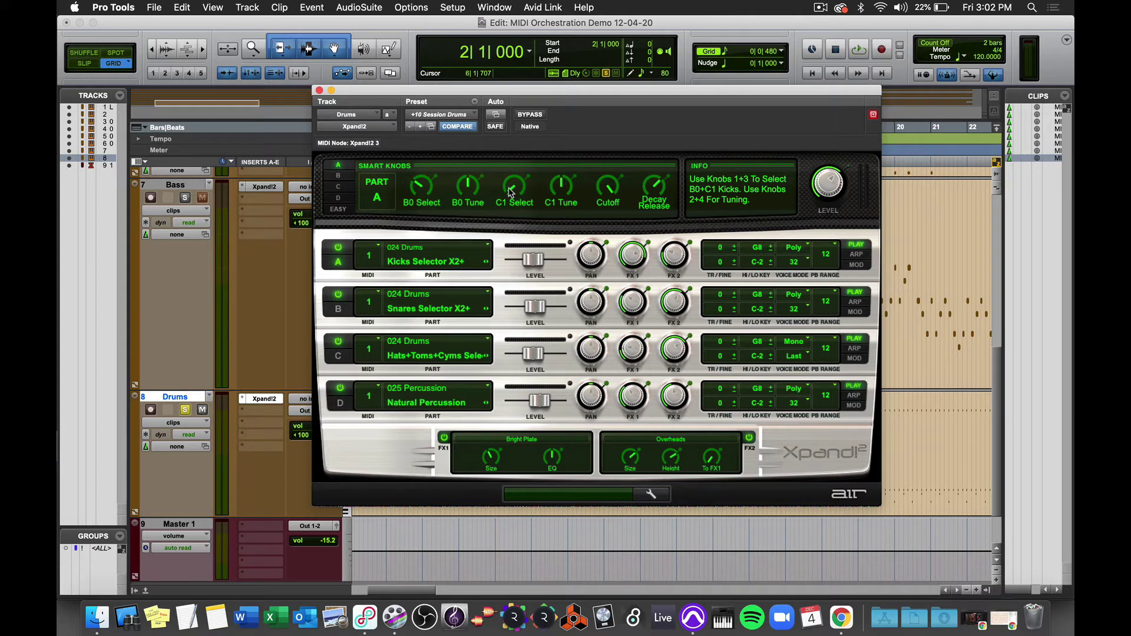
# Start playback, raise Part A's C1 Select slightly and turn off Parts B, C and D to isolate the kick.
pyautogui.press('space')
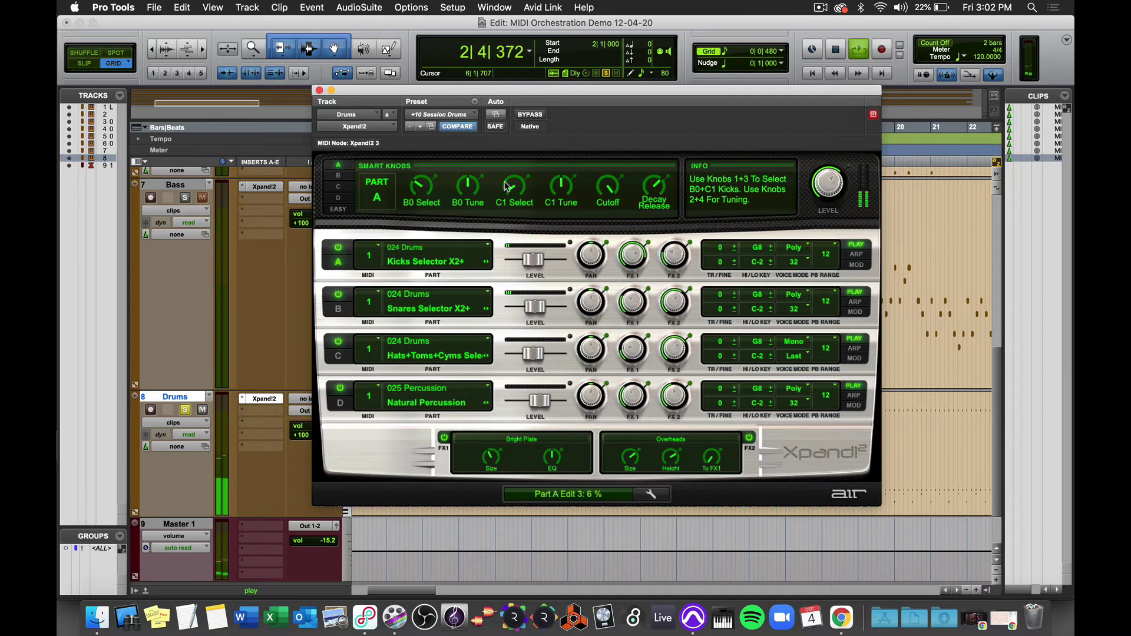
pyautogui.moveTo(505, 187); pyautogui.dragTo(506, 180)
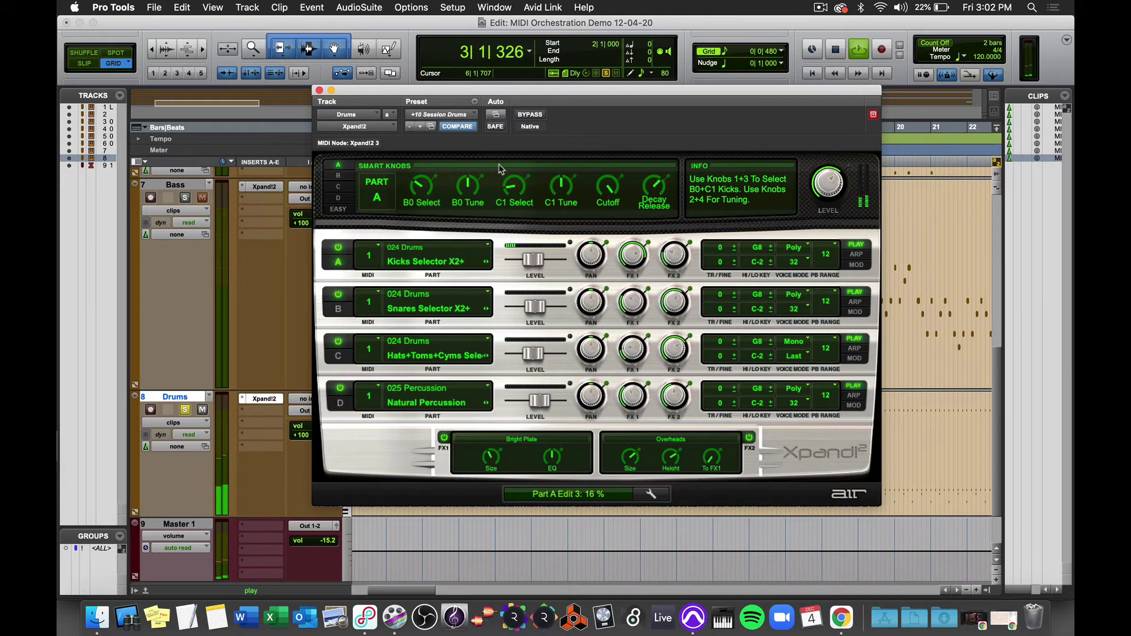
pyautogui.click(338, 295)
pyautogui.click(337, 342)
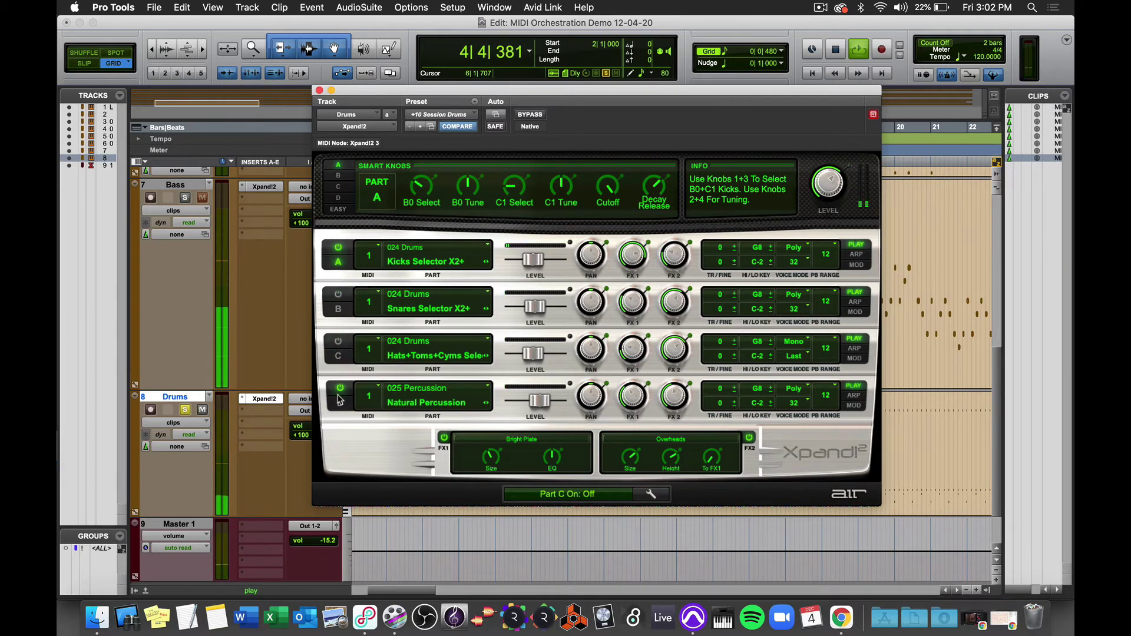
pyautogui.click(340, 390)
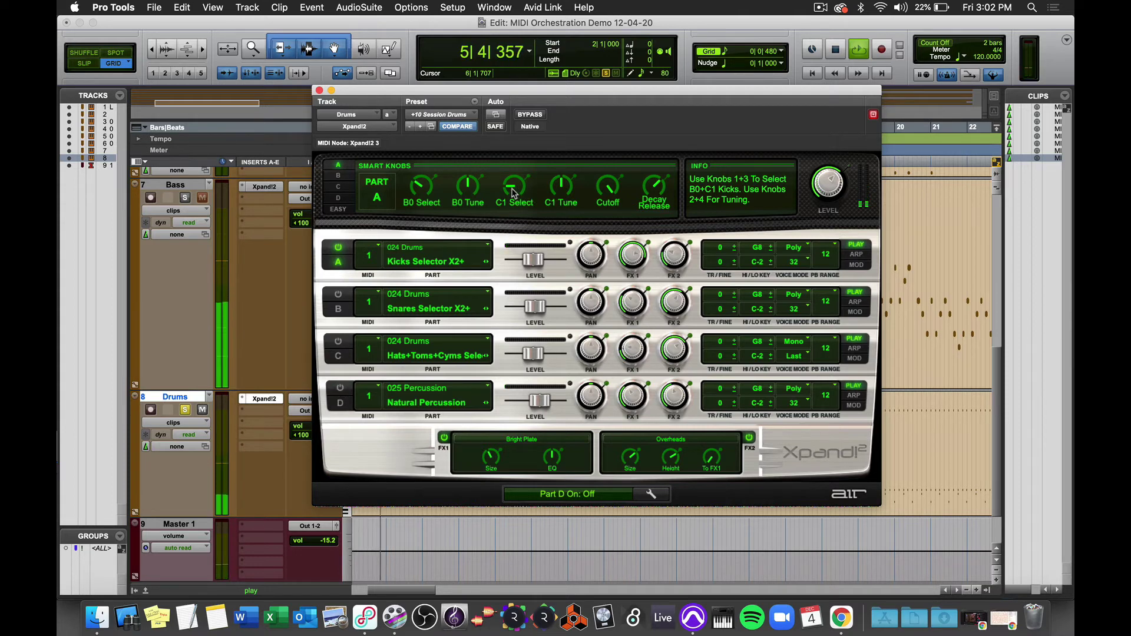
# Audition different kick sounds during playback and set Part A's C1 Select to about 46%.
pyautogui.moveTo(513, 192); pyautogui.dragTo(497, 118)
pyautogui.press('space')
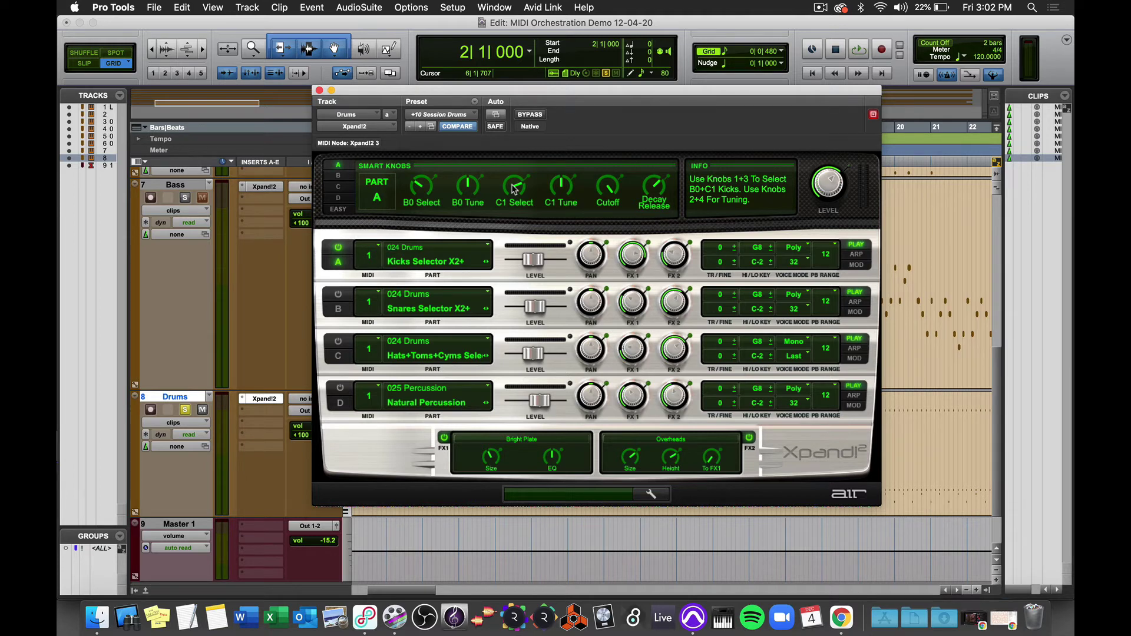
pyautogui.press('space')
pyautogui.moveTo(514, 188); pyautogui.dragTo(514, 224)
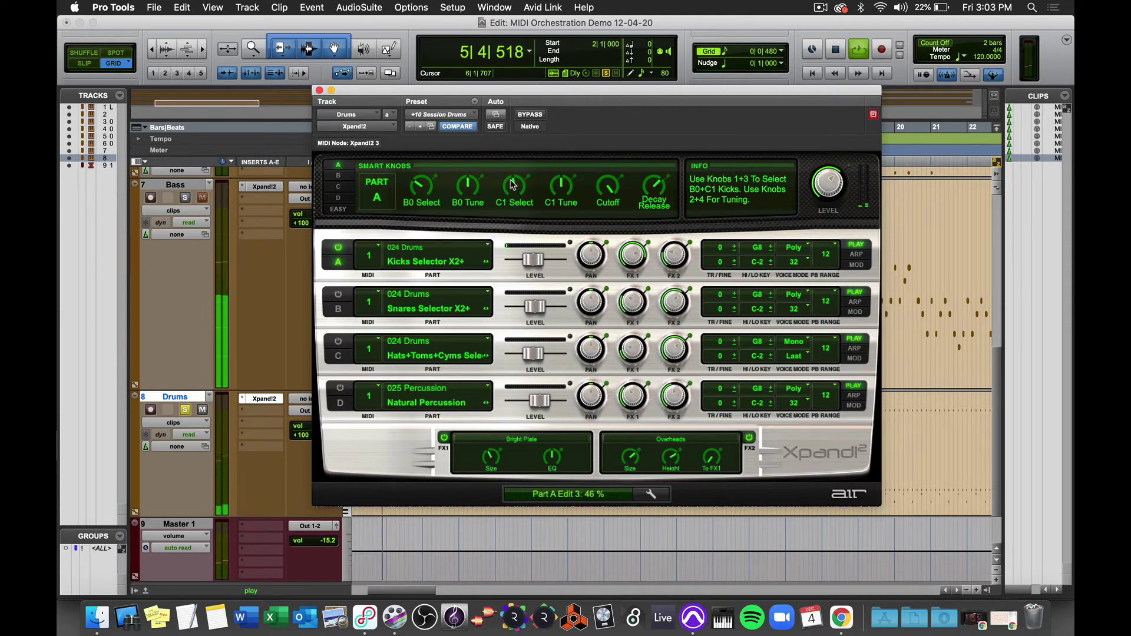
pyautogui.press('space')
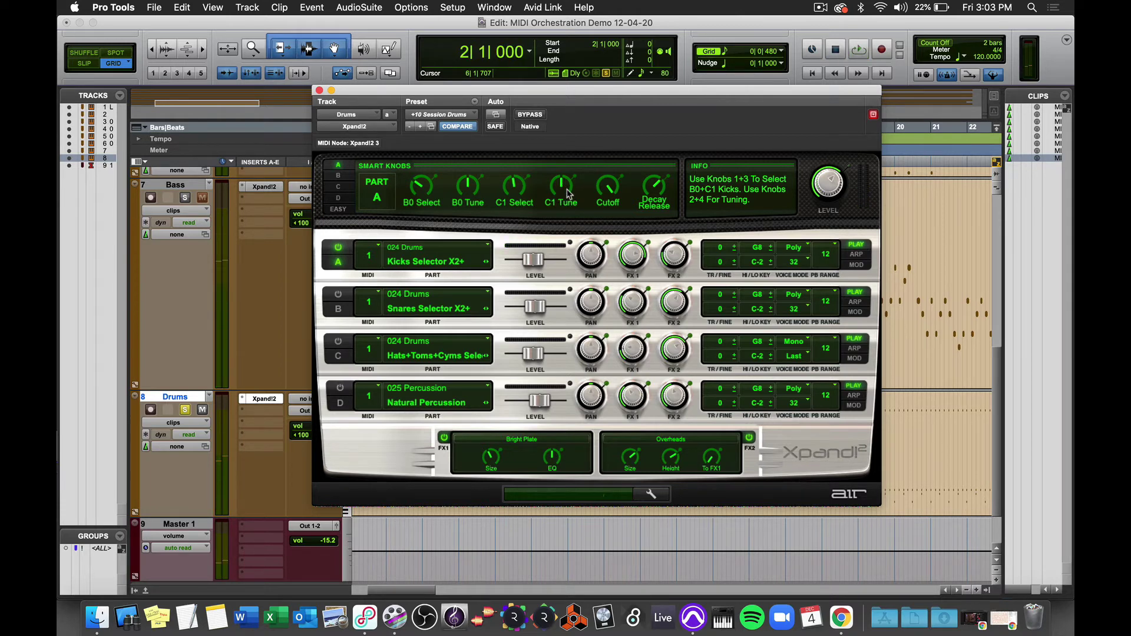
# Shape the kick during playback by setting Part A's Cutoff to 42%, Decay Release to 25% and C1 Tune to 64%.
pyautogui.press('space')
pyautogui.moveTo(566, 193)
pyautogui.mouseDown()
pyautogui.moveTo(564, 204)
pyautogui.moveTo(564, 181)
pyautogui.mouseUp()
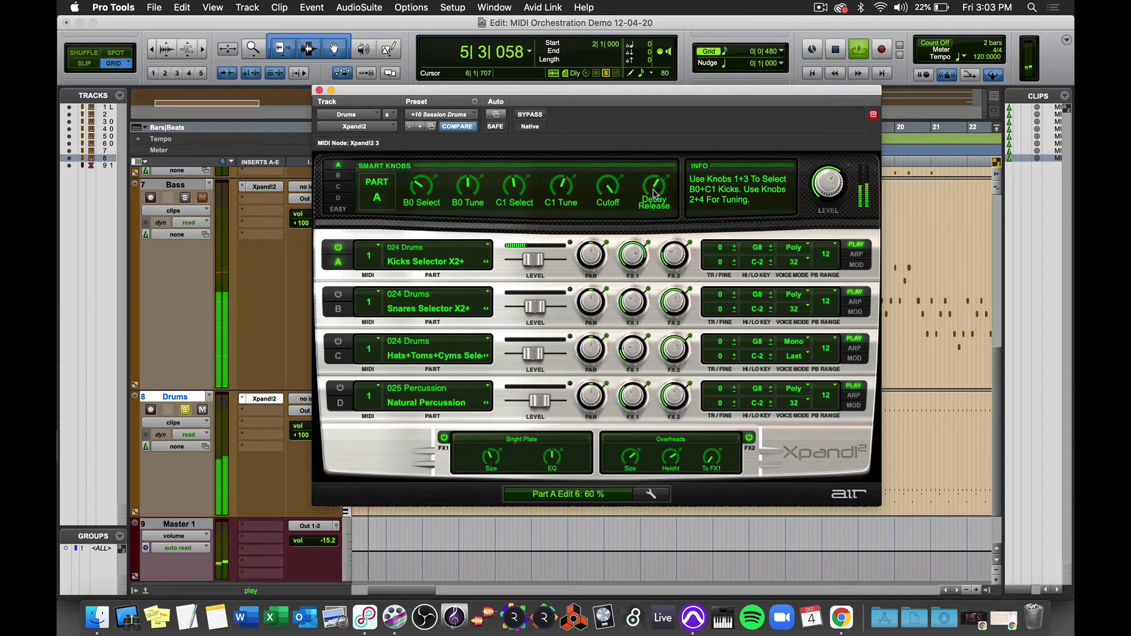
pyautogui.moveTo(657, 187); pyautogui.dragTo(645, 254)
pyautogui.moveTo(609, 186); pyautogui.dragTo(619, 271)
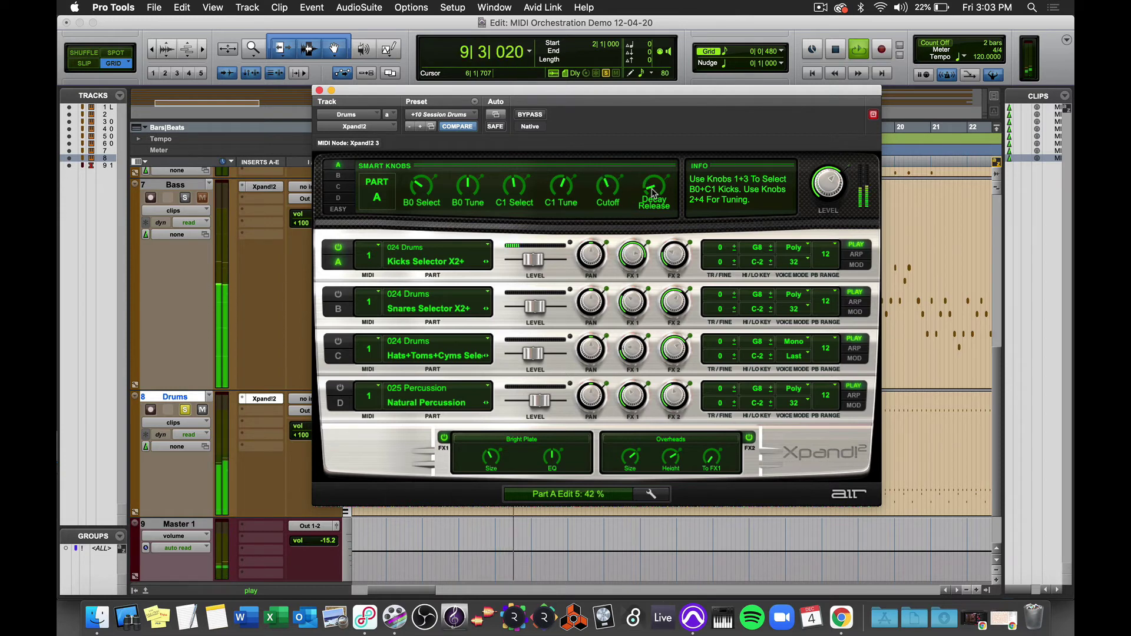
pyautogui.moveTo(652, 193); pyautogui.dragTo(648, 176)
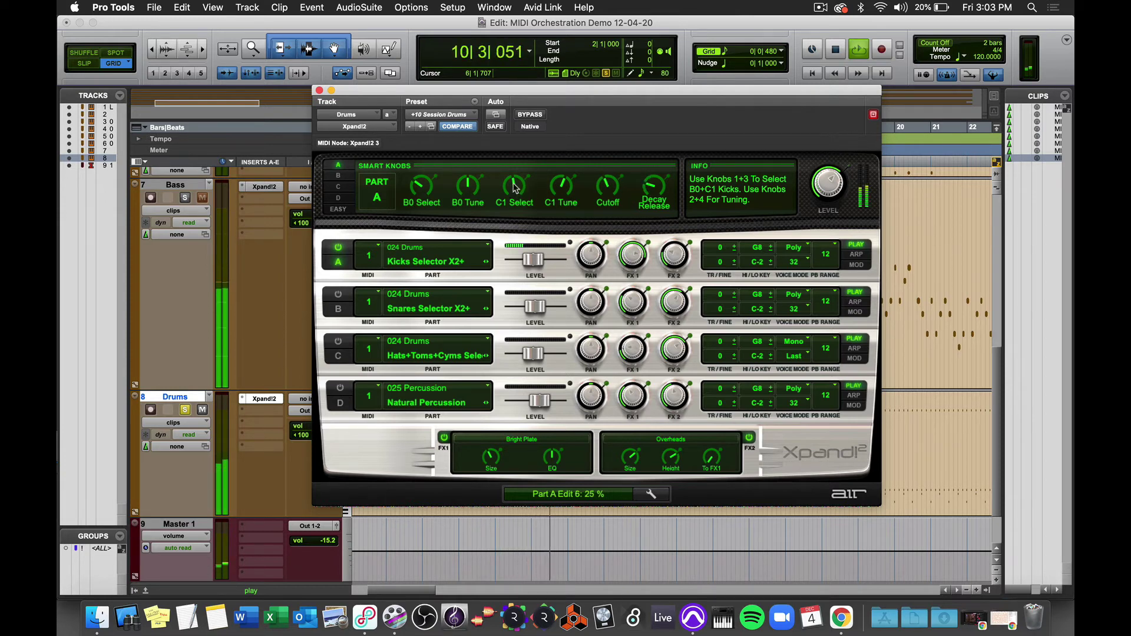
pyautogui.moveTo(513, 187); pyautogui.dragTo(555, 177)
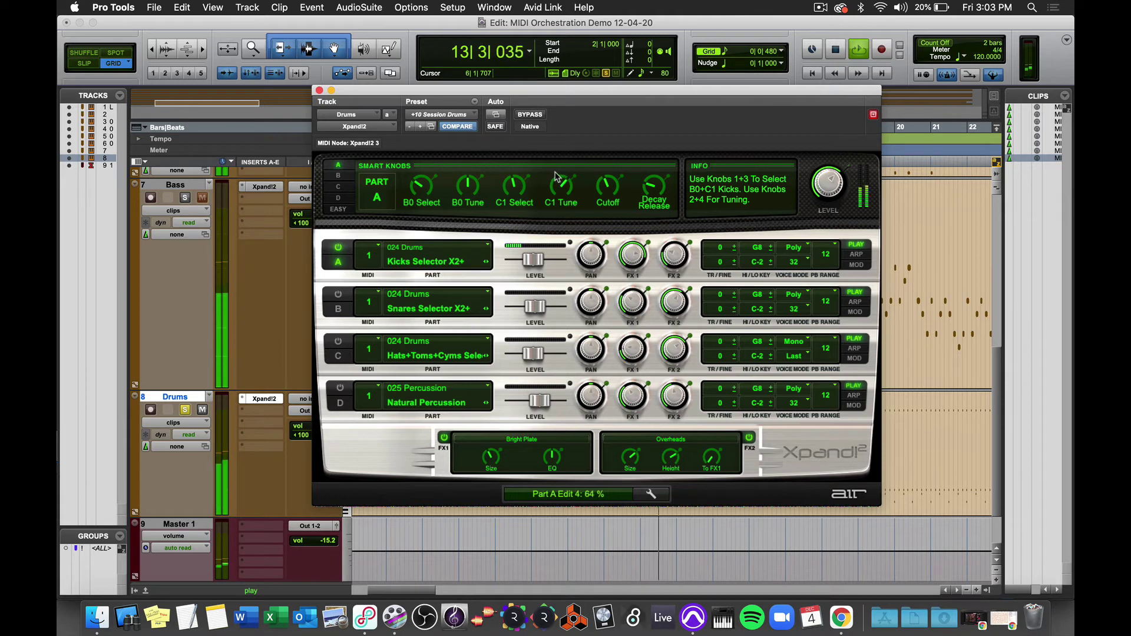
pyautogui.press('space')
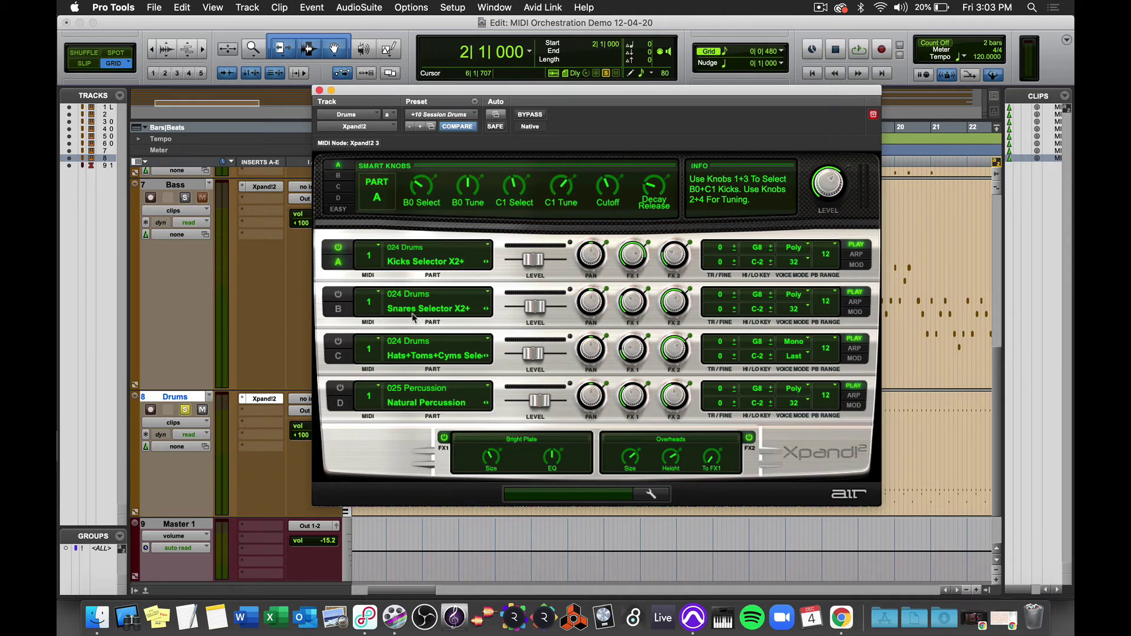
# Isolate Part B's snare and, during playback, set its E1 Select to 32% and E1 Tune to 59%.
pyautogui.click(338, 294)
pyautogui.click(339, 176)
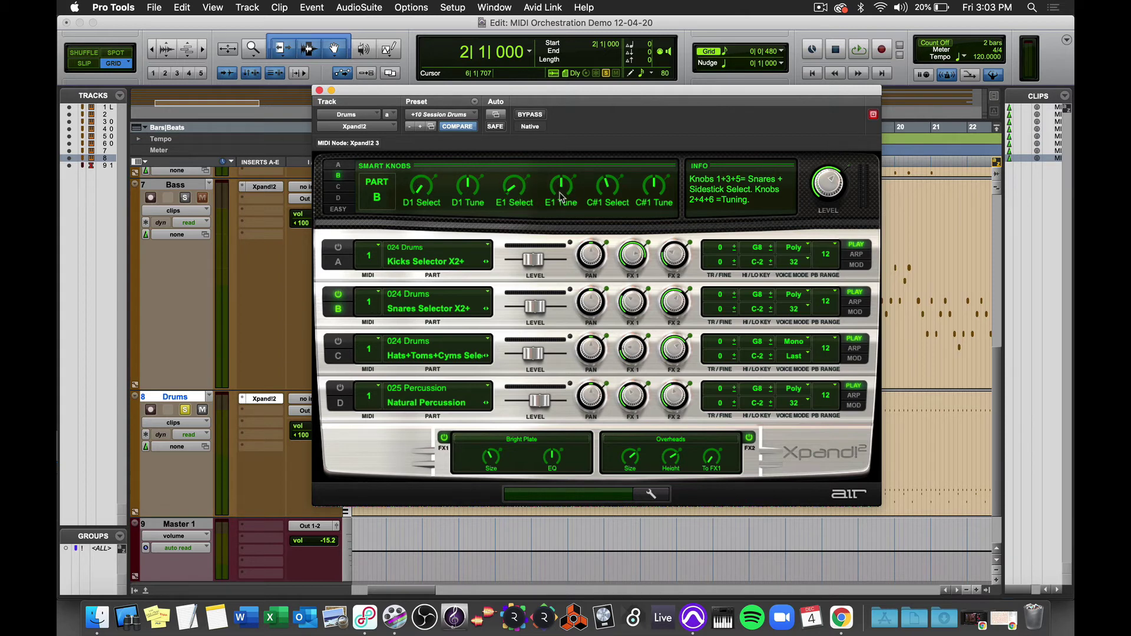
pyautogui.press('space')
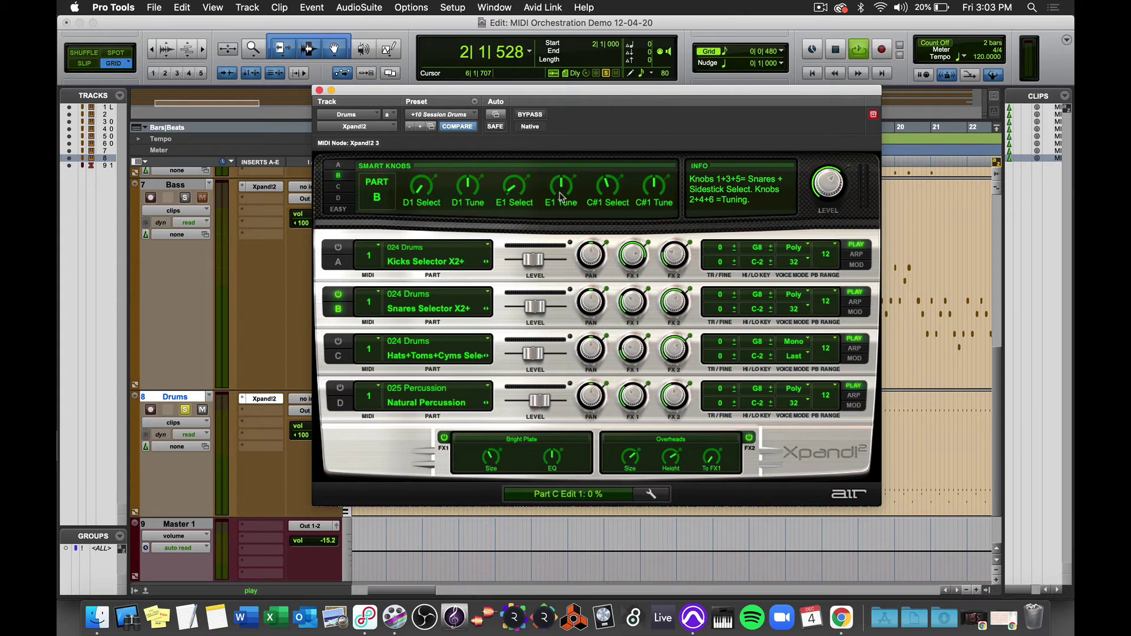
pyautogui.click(510, 190)
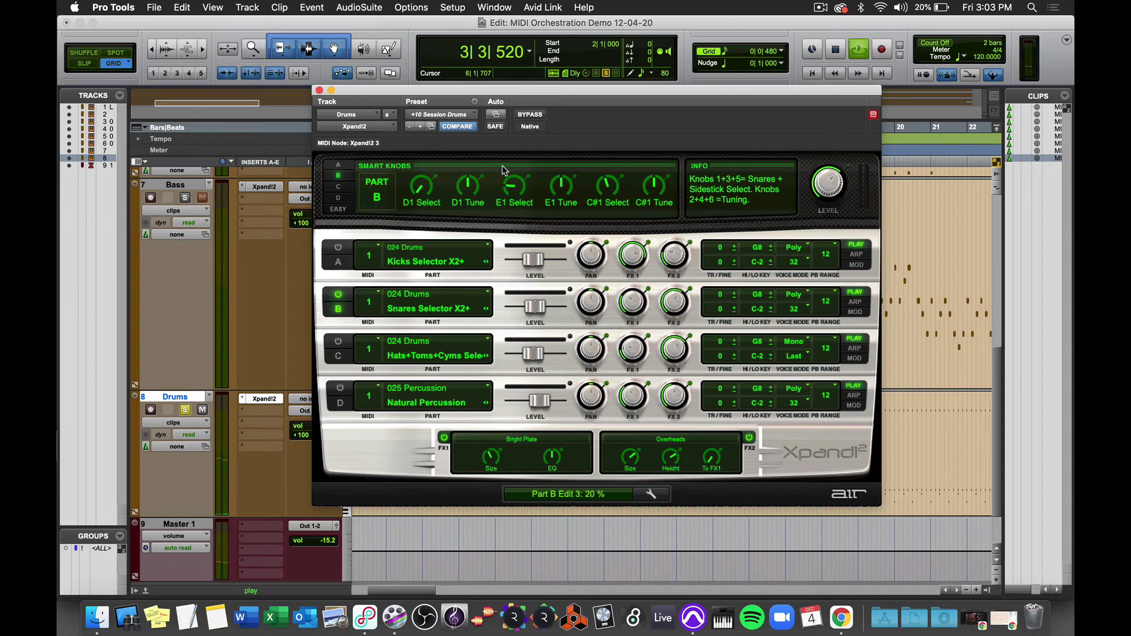
pyautogui.moveTo(503, 169); pyautogui.dragTo(499, 154)
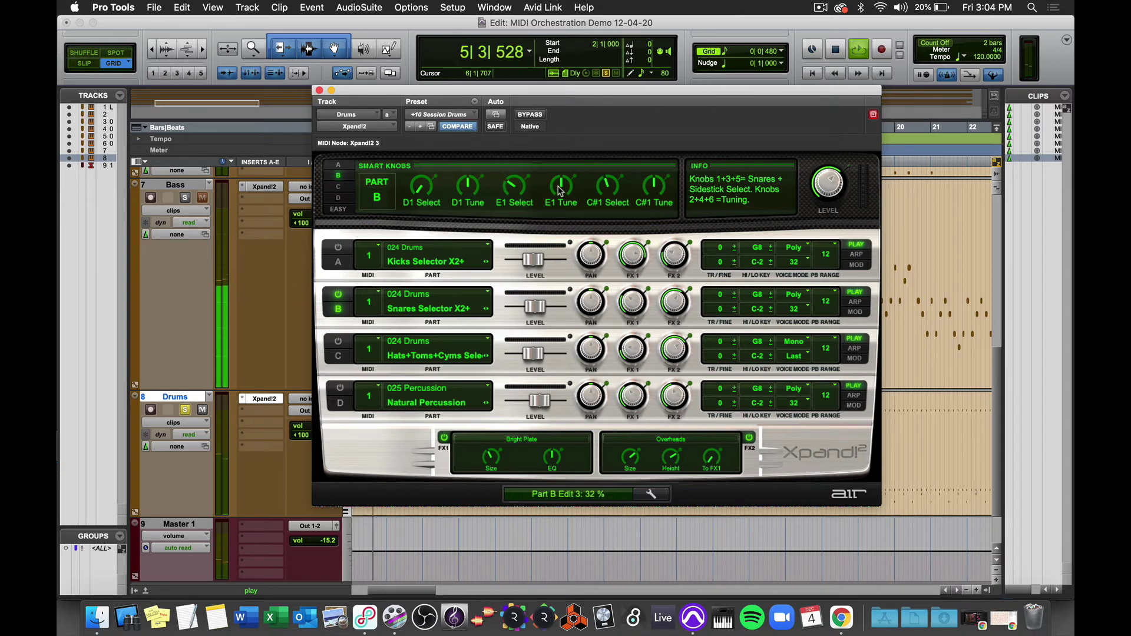
pyautogui.moveTo(560, 190); pyautogui.dragTo(555, 175)
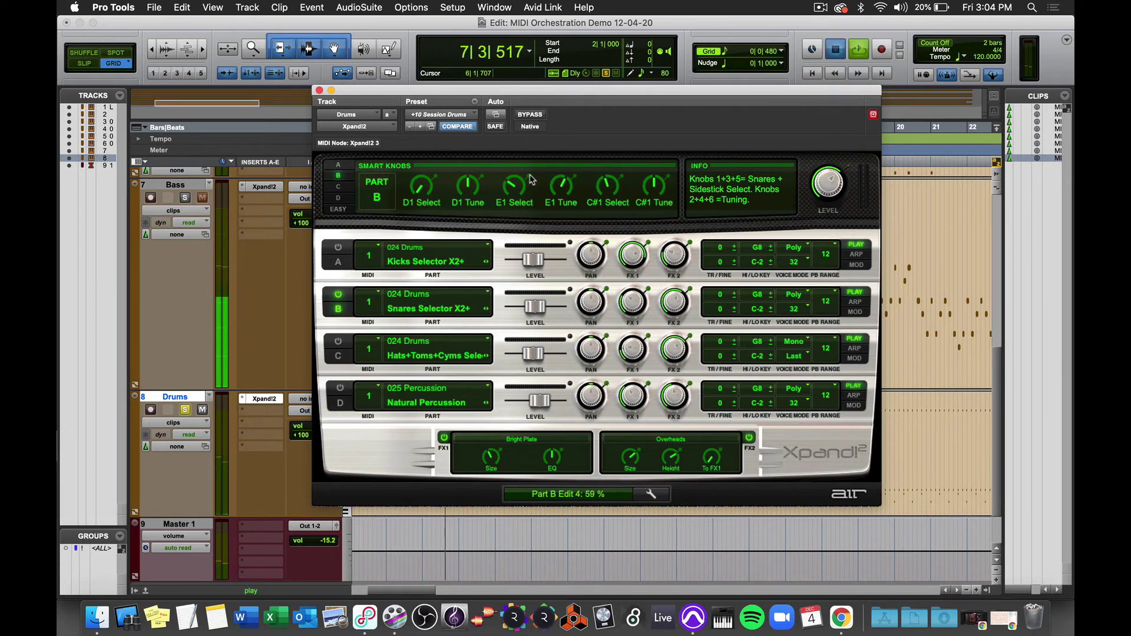
pyautogui.press('space')
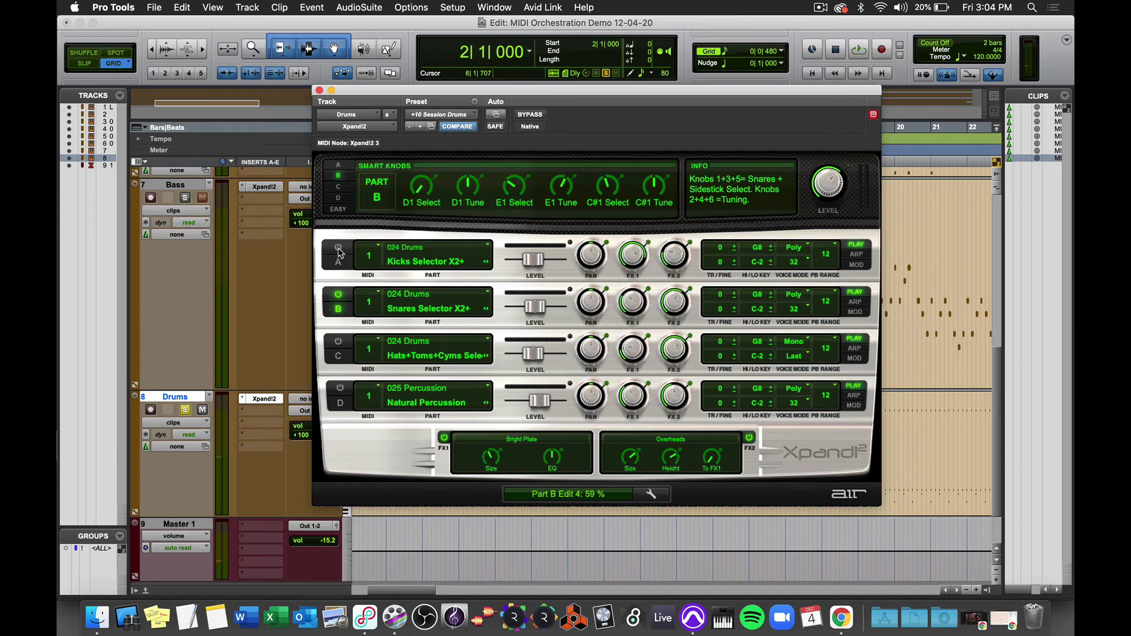
# Turn Part A back on, play the kick and snare together, and close the Xpand!2 window.
pyautogui.click(338, 248)
pyautogui.press('space')
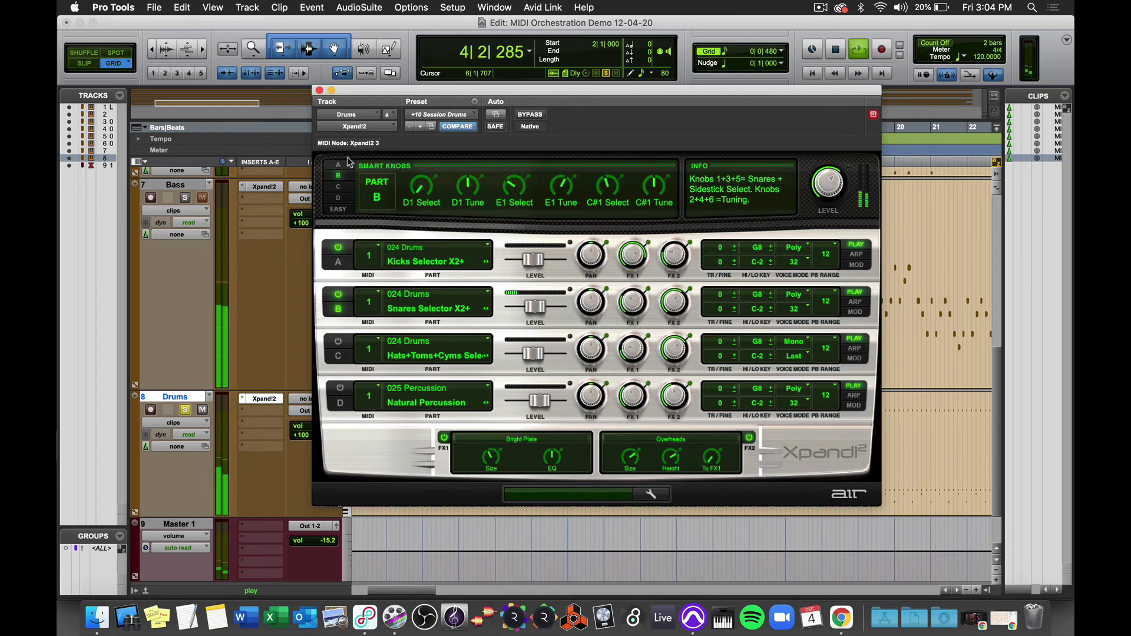
pyautogui.press('space')
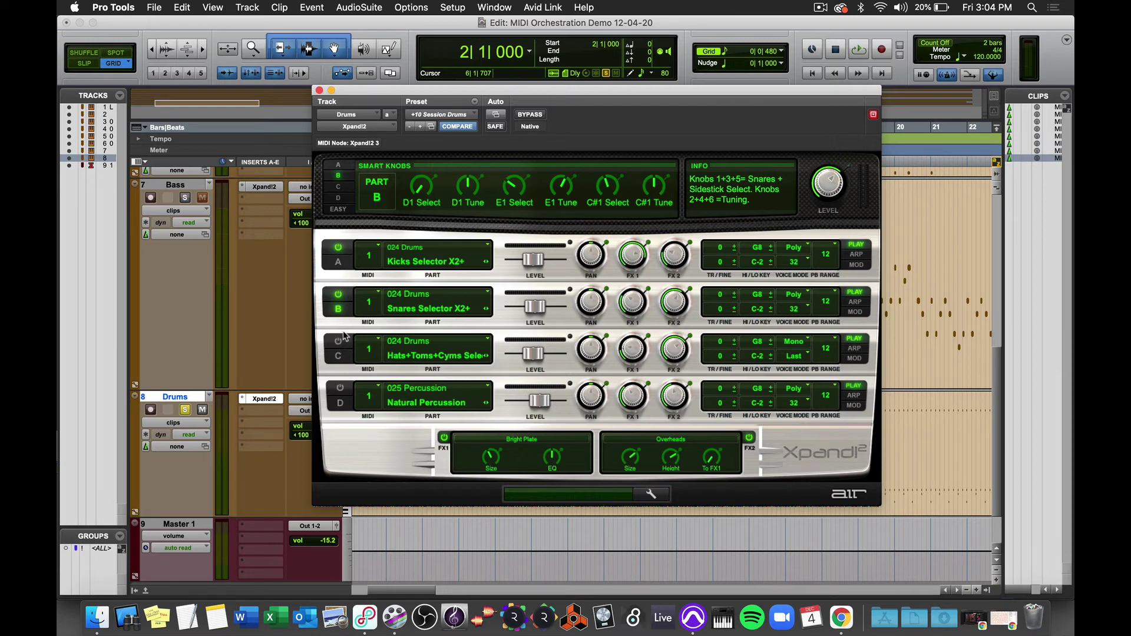
pyautogui.moveTo(419, 95); pyautogui.dragTo(370, 99)
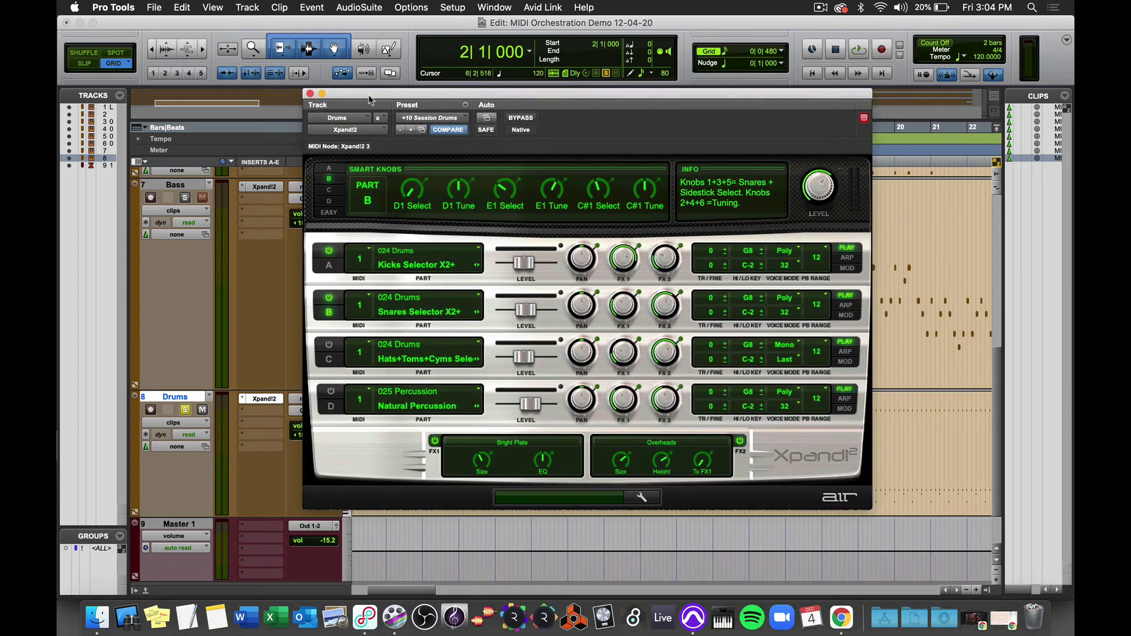
pyautogui.click(310, 94)
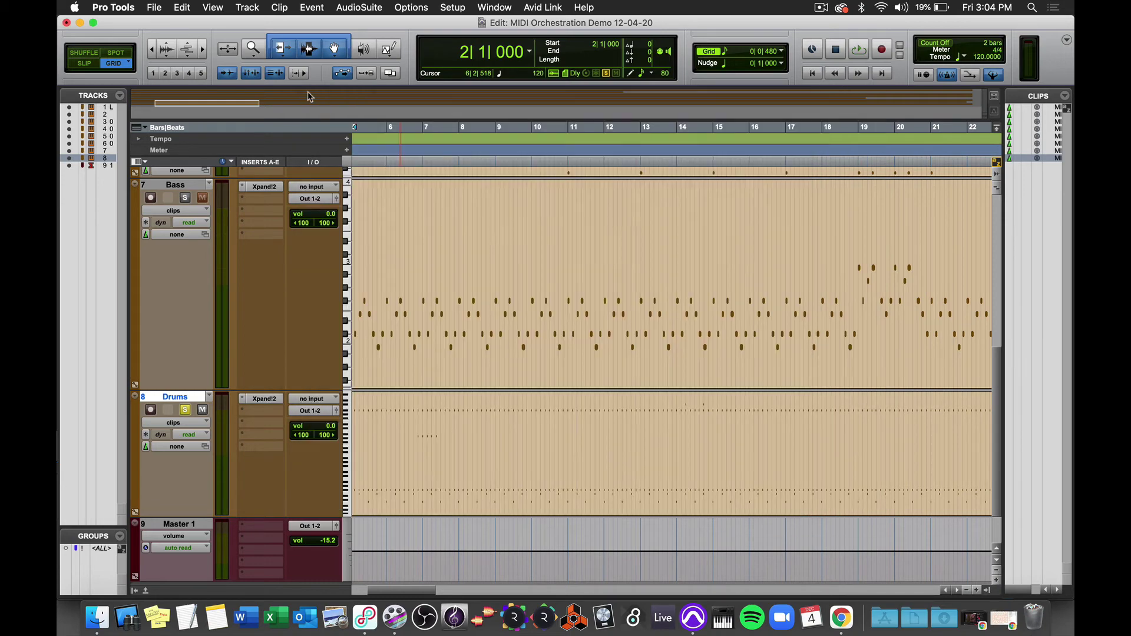
# Open the Drums notes in the MIDI Editor and transpose all C1 kick notes down one semitone to B0.
pyautogui.doubleClick(440, 493)
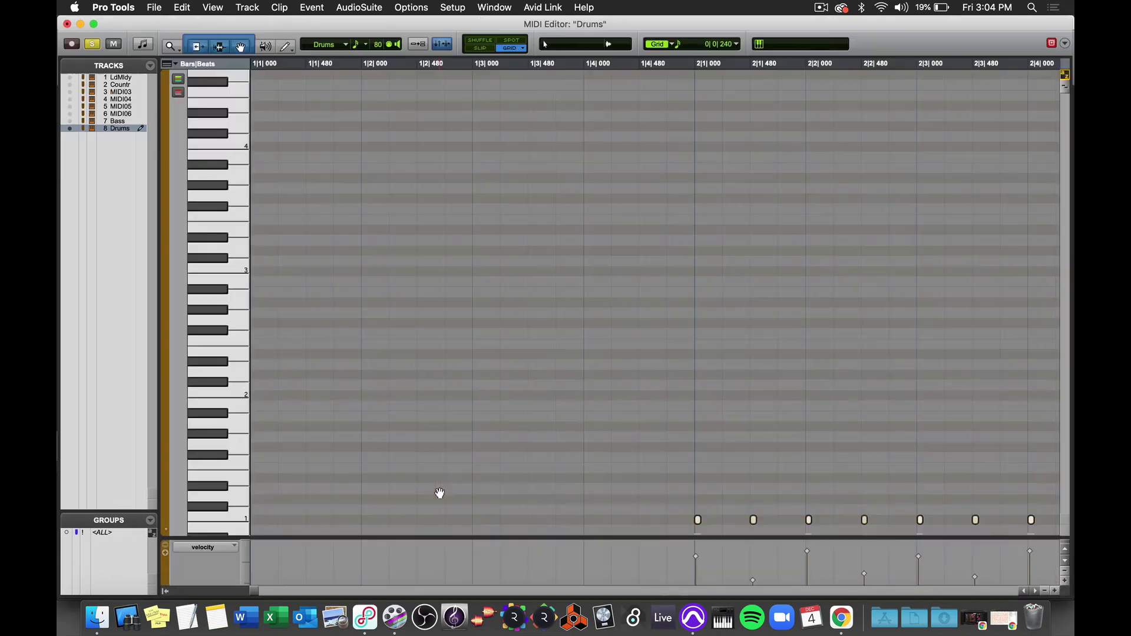
pyautogui.scroll(-1, 420, 400)
pyautogui.hscroll(10, 420, 399)
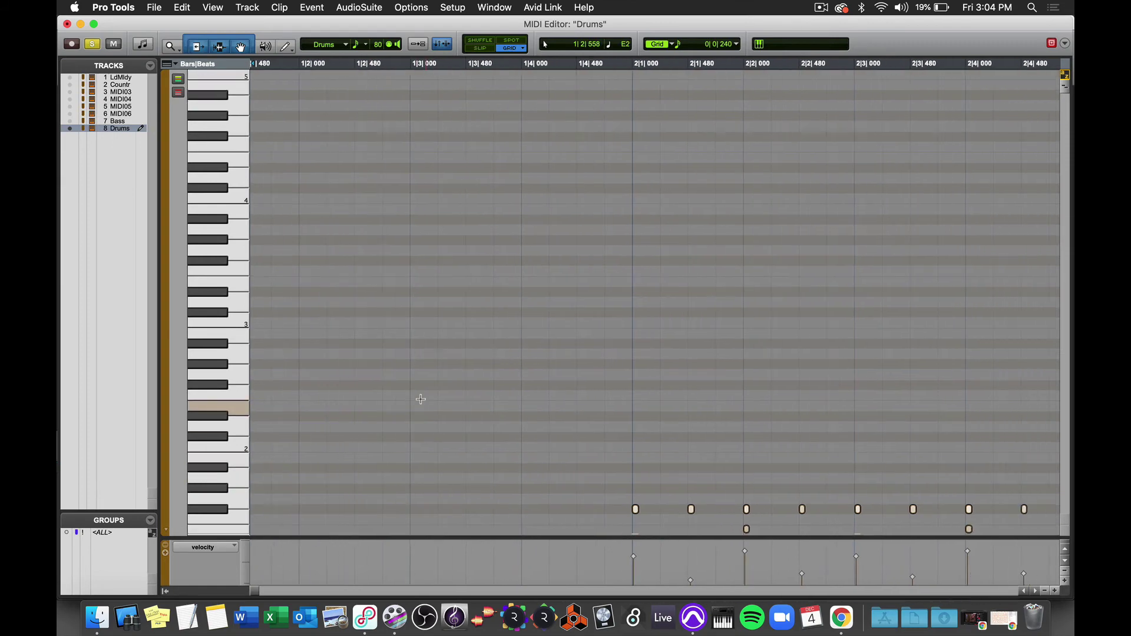
pyautogui.scroll(-5, 421, 399)
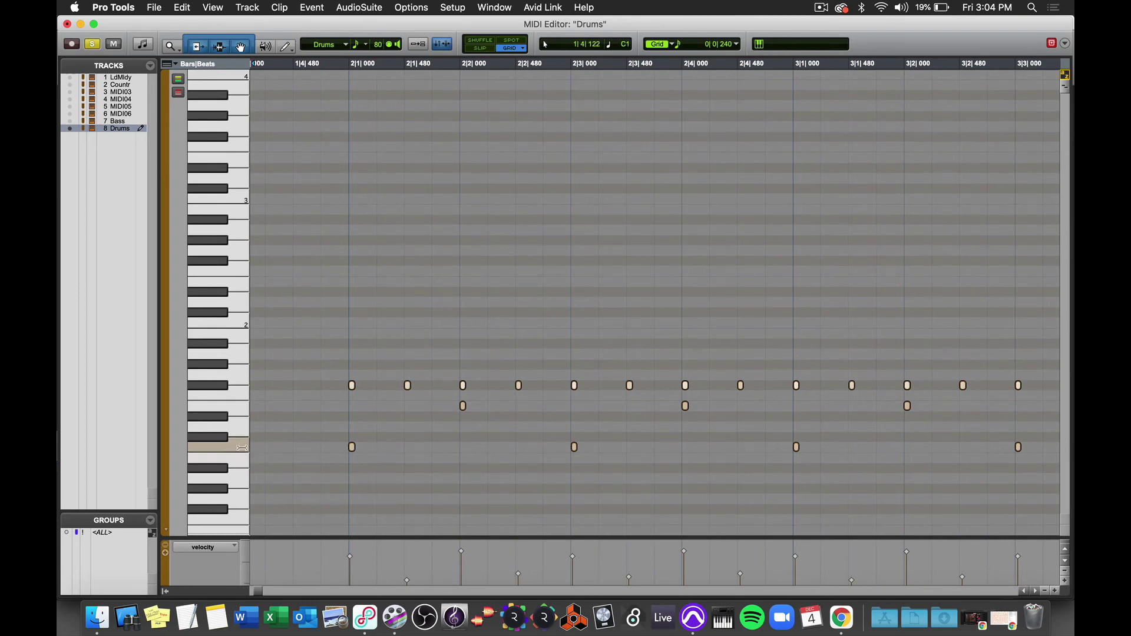
pyautogui.click(236, 448)
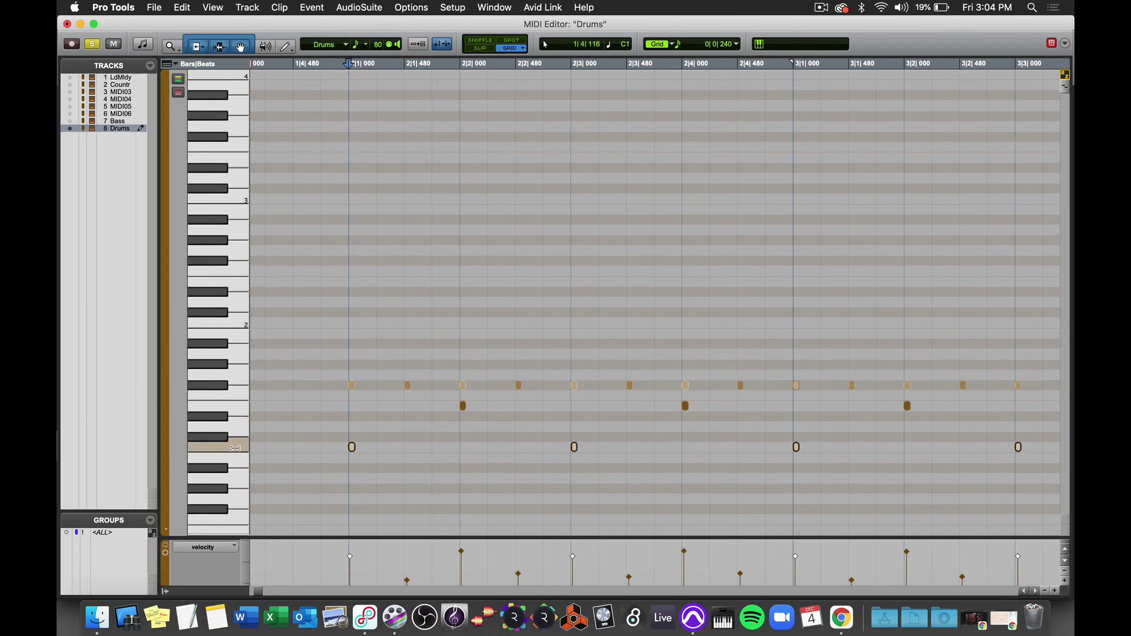
pyautogui.hotkey('ctrl', '-')
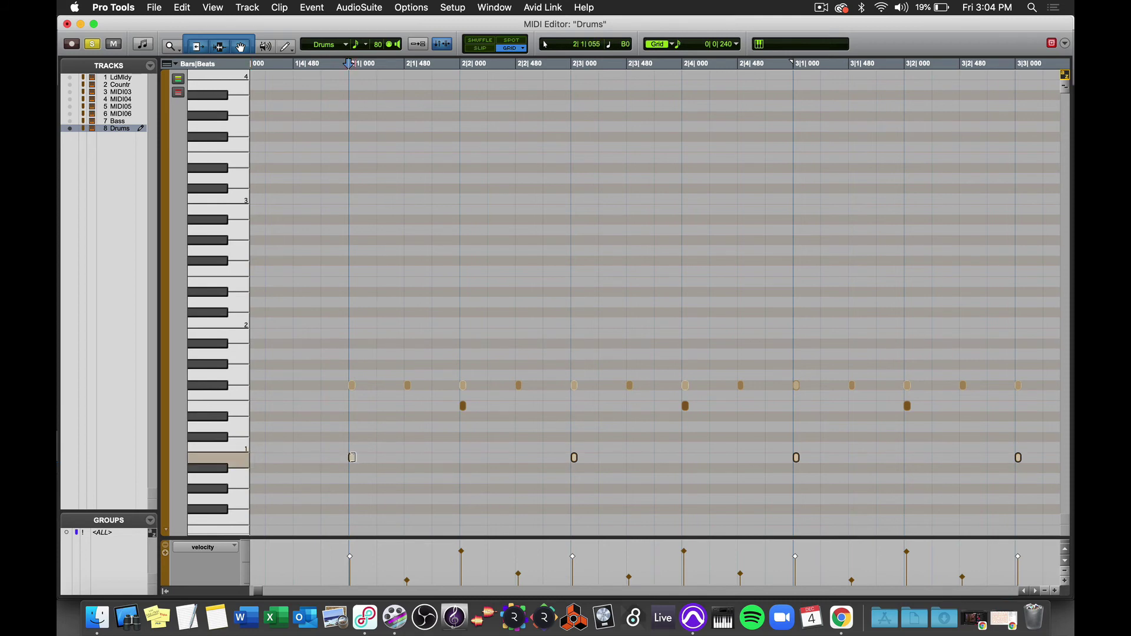
# Transpose all E1 snare notes down two semitones to D1 and close the MIDI Editor.
pyautogui.click(239, 408)
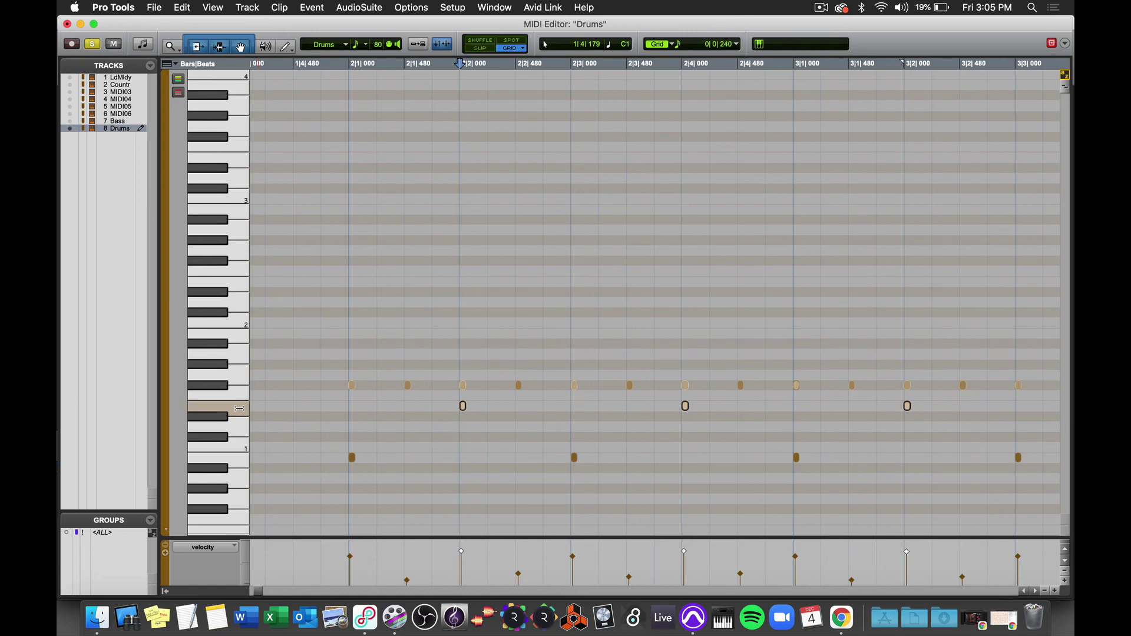
pyautogui.press('Down')
pyautogui.press('Down')
pyautogui.press('space')
pyautogui.press('super+w')
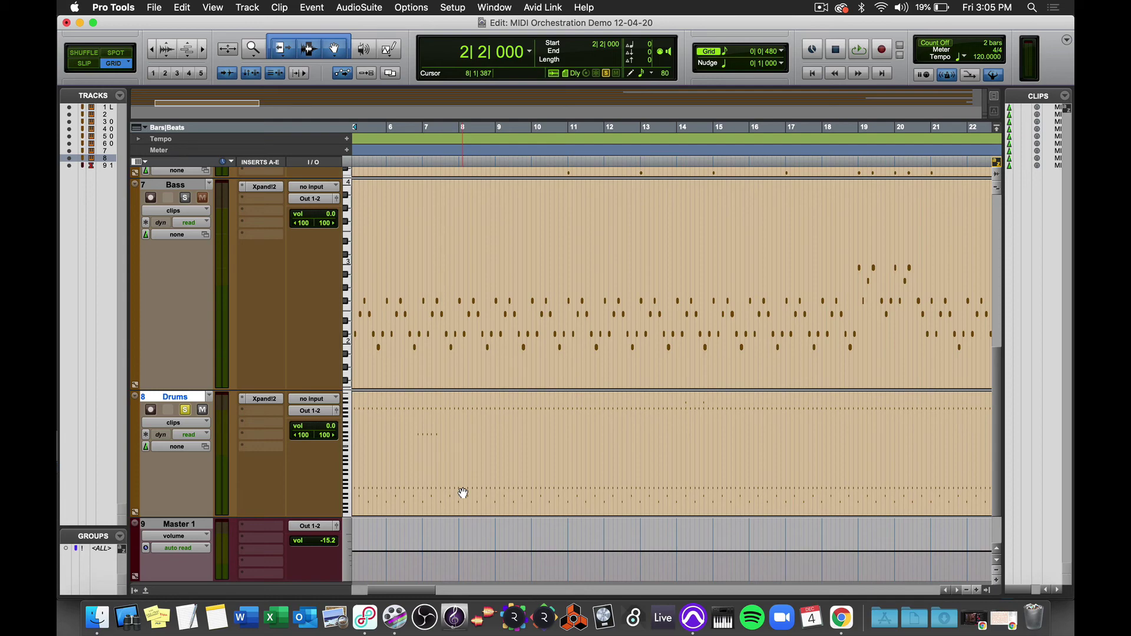
# Reopen Xpand!2 on the Drums track and review the smart knobs of Part A and Part B before closing it.
pyautogui.click(262, 400)
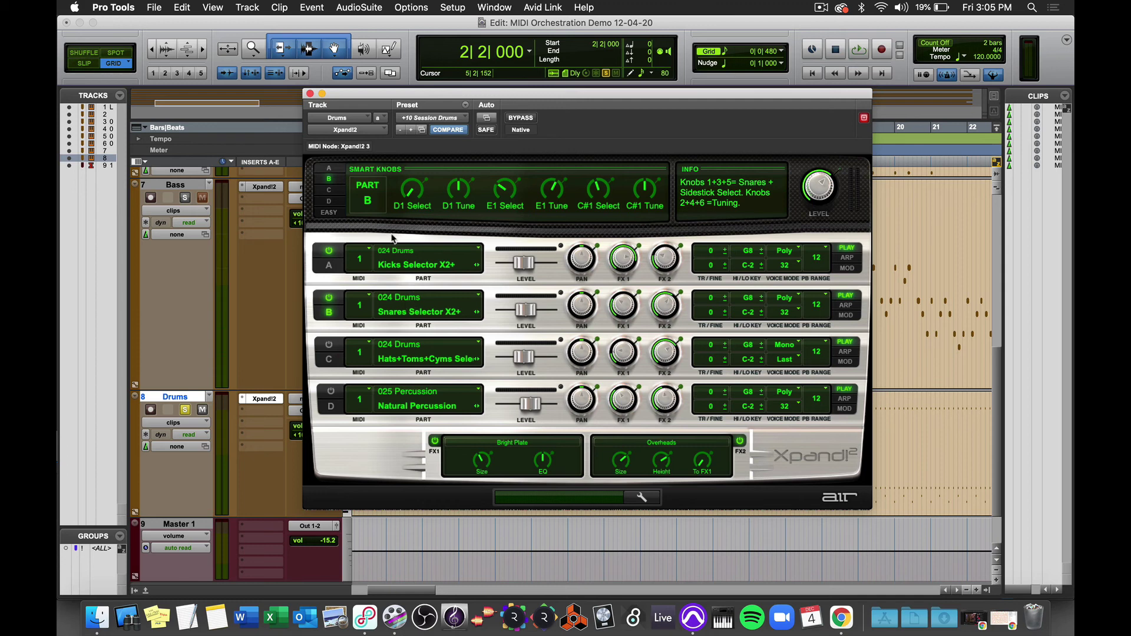
pyautogui.click(329, 168)
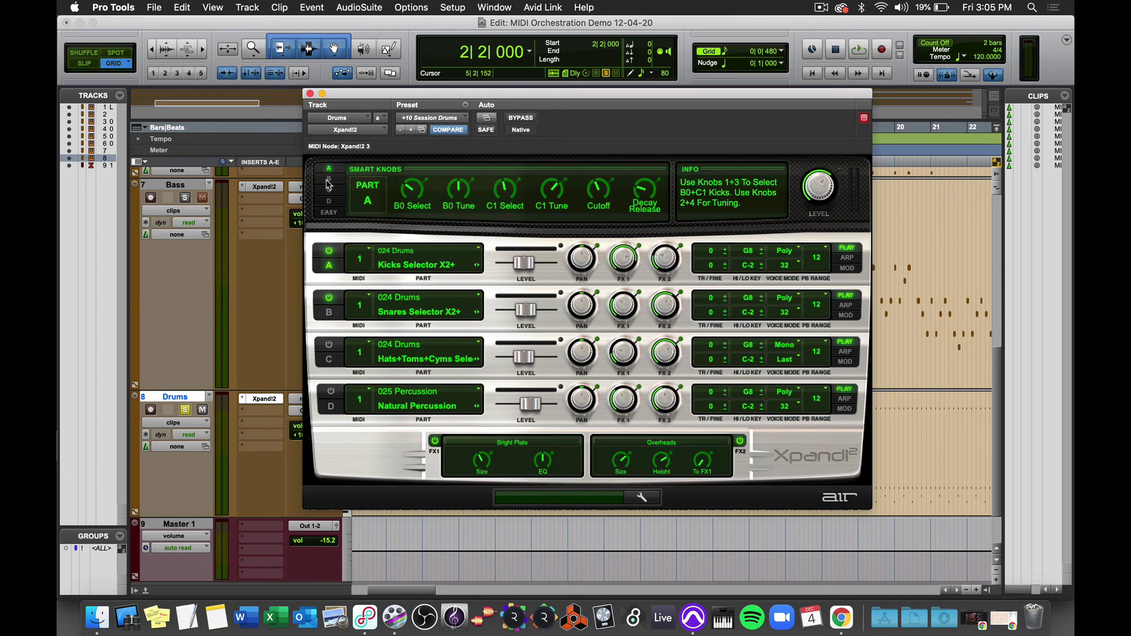
pyautogui.click(328, 180)
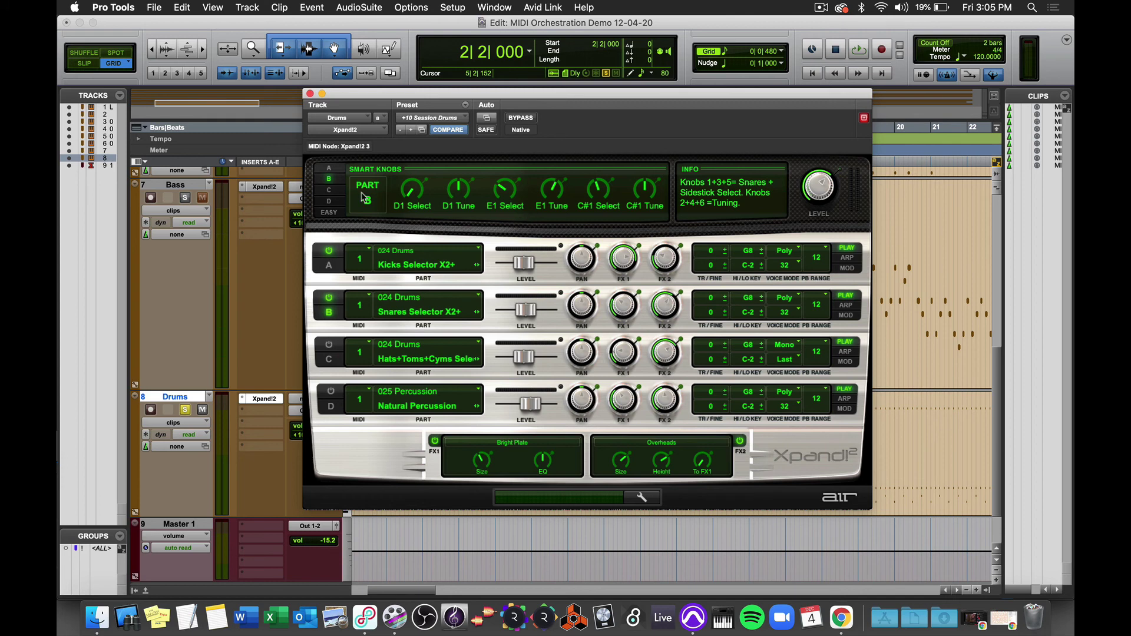
pyautogui.click(311, 94)
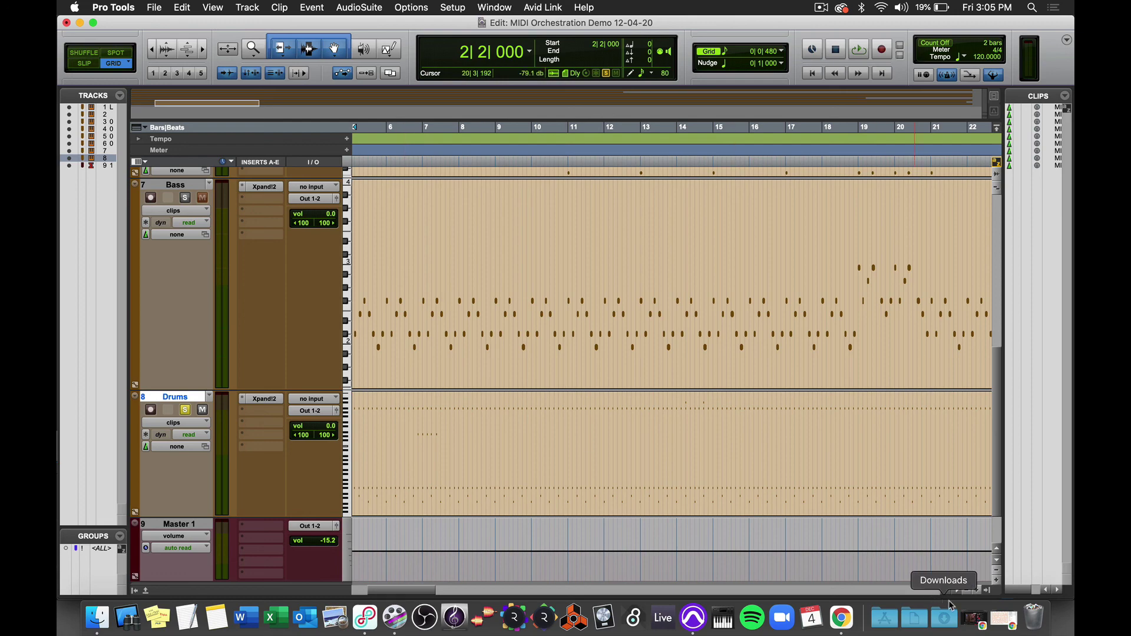
# Switch to Chrome and play a short passage of the Billie Jean video on YouTube as a drum sound reference.
pyautogui.click(975, 620)
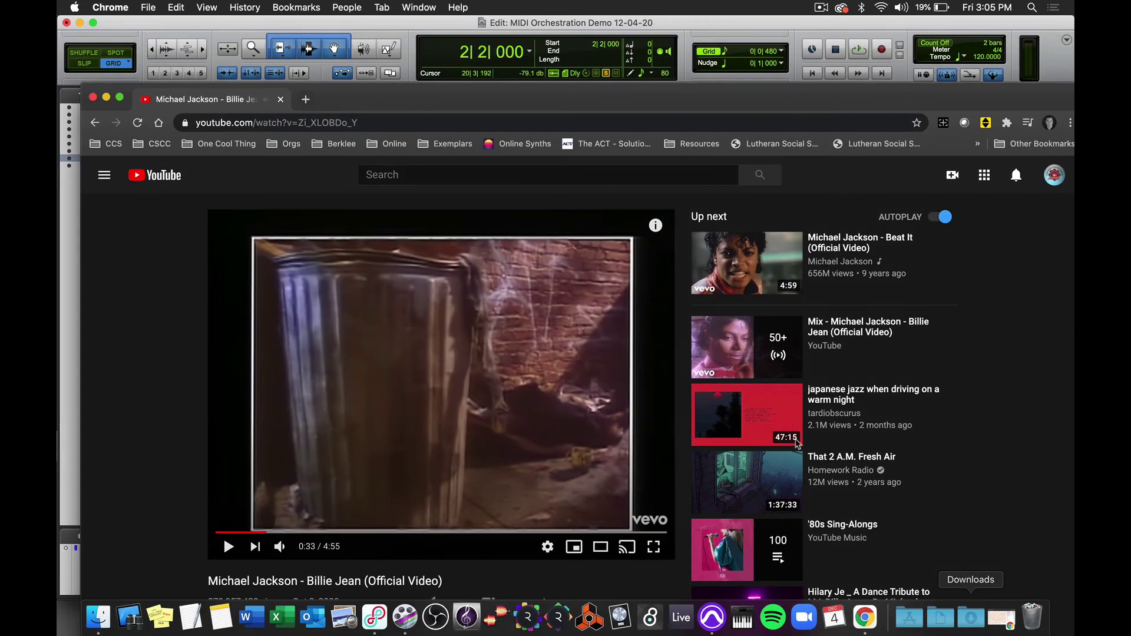
pyautogui.moveTo(467, 101); pyautogui.dragTo(463, 63)
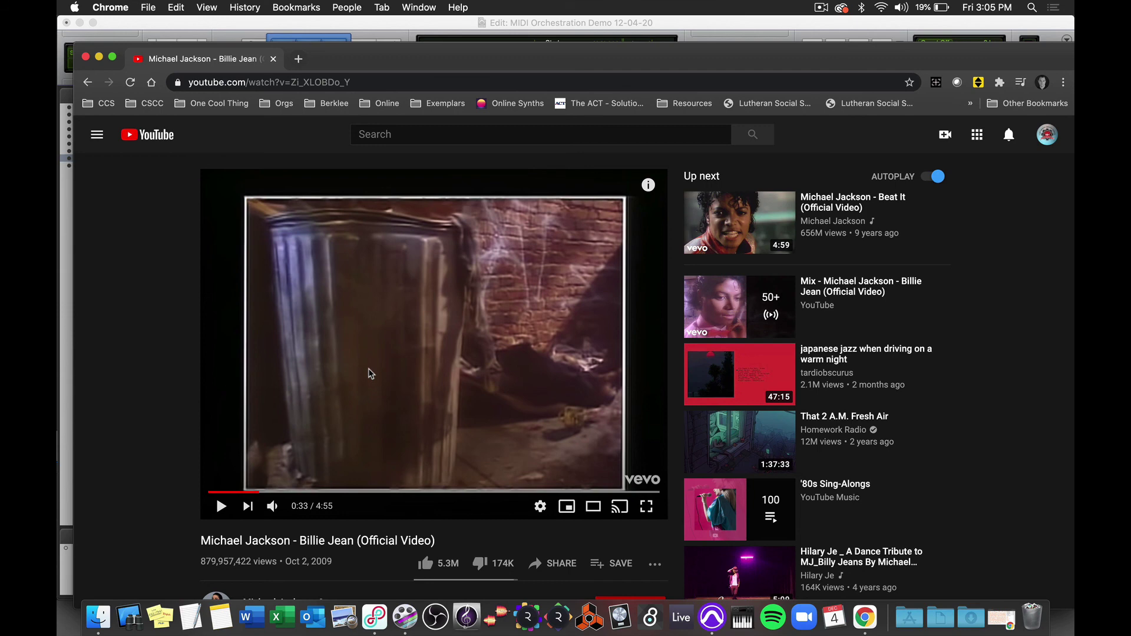
pyautogui.click(222, 506)
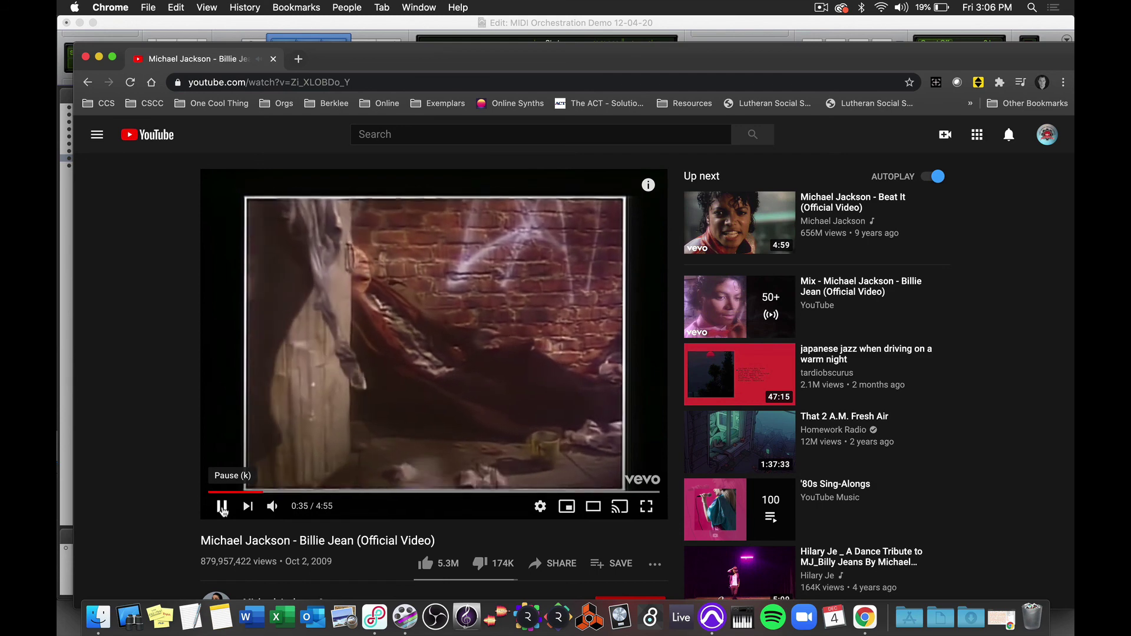
pyautogui.click(222, 506)
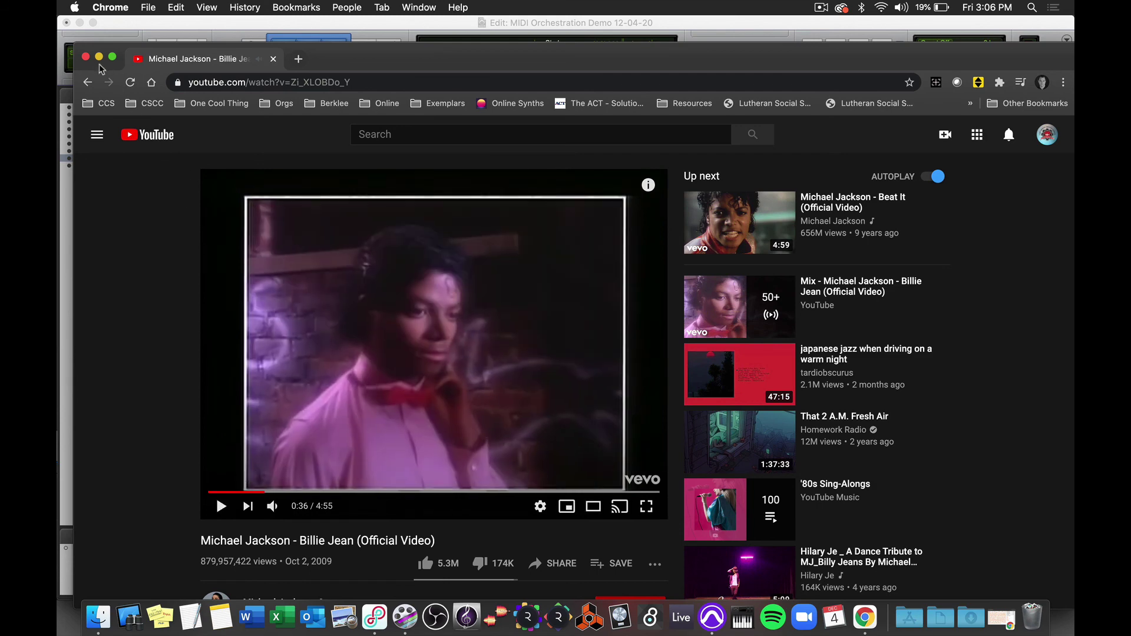